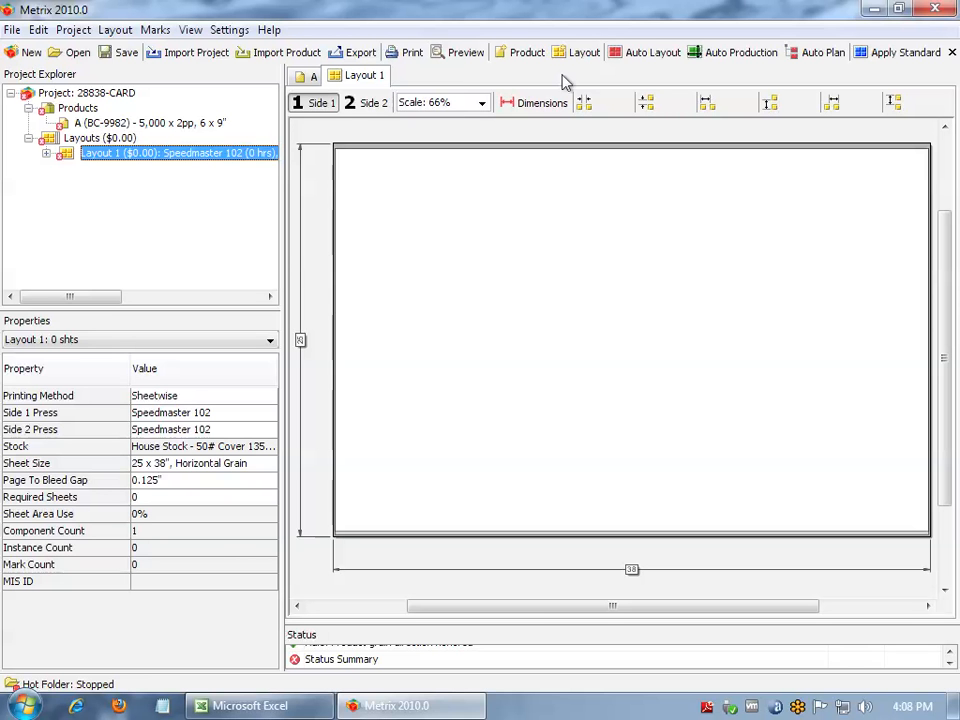
Run Auto Layout on Layout 1 for product A and accept the first proposed layout
click(139, 122)
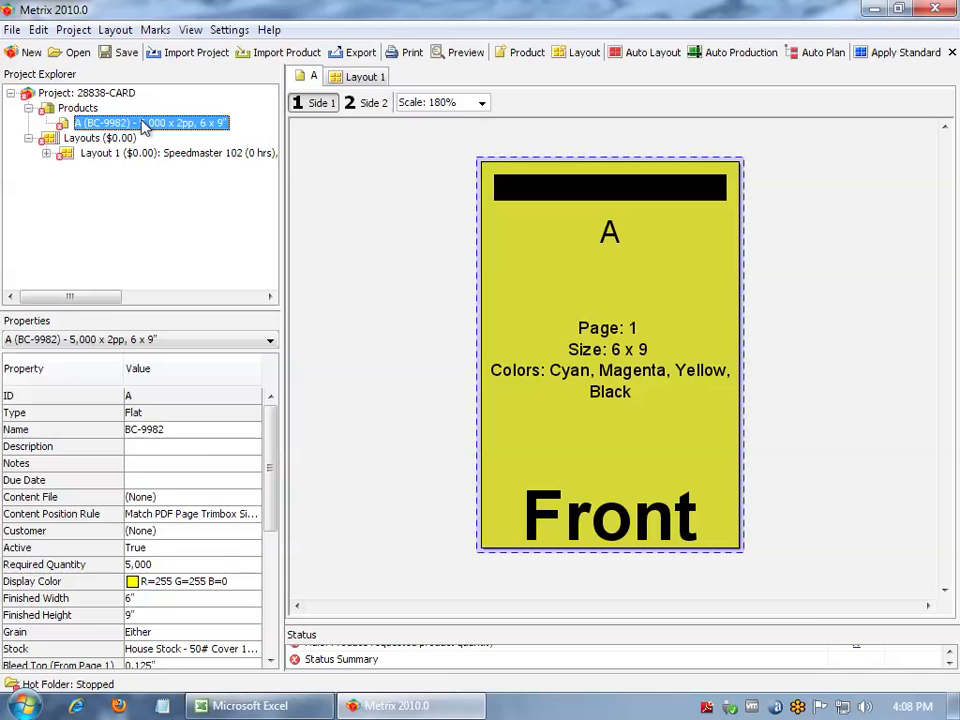
click(145, 152)
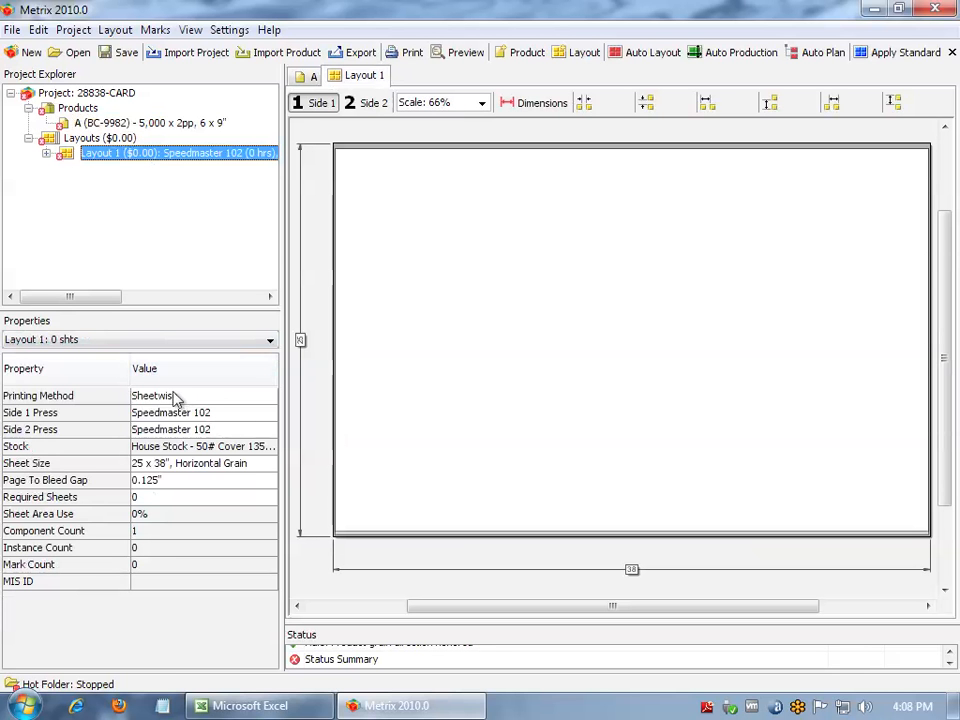
click(664, 55)
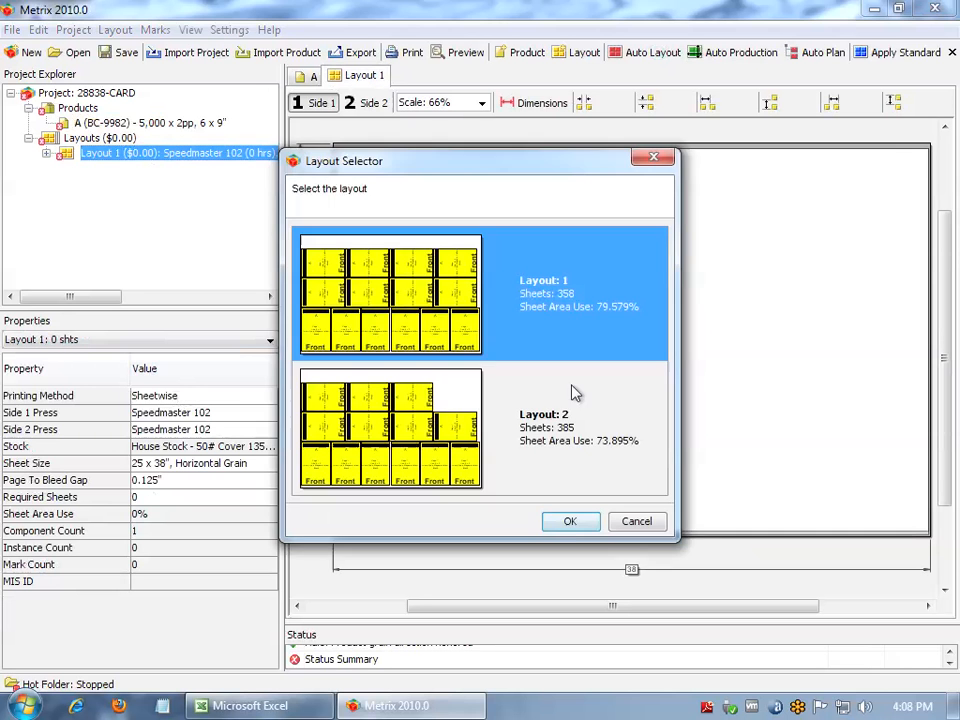
click(571, 521)
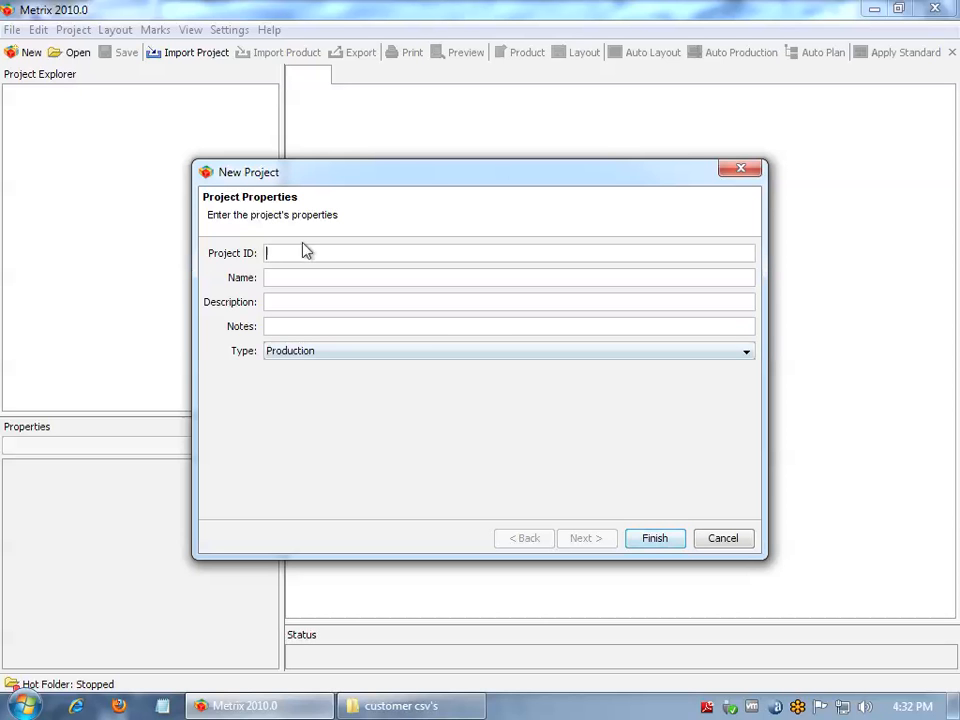
Create a project with ID davo flyers 2 and import 11 items - identical - S.csv using House Stock - 60# Cover
text(davo flyers 2)
key(Return)
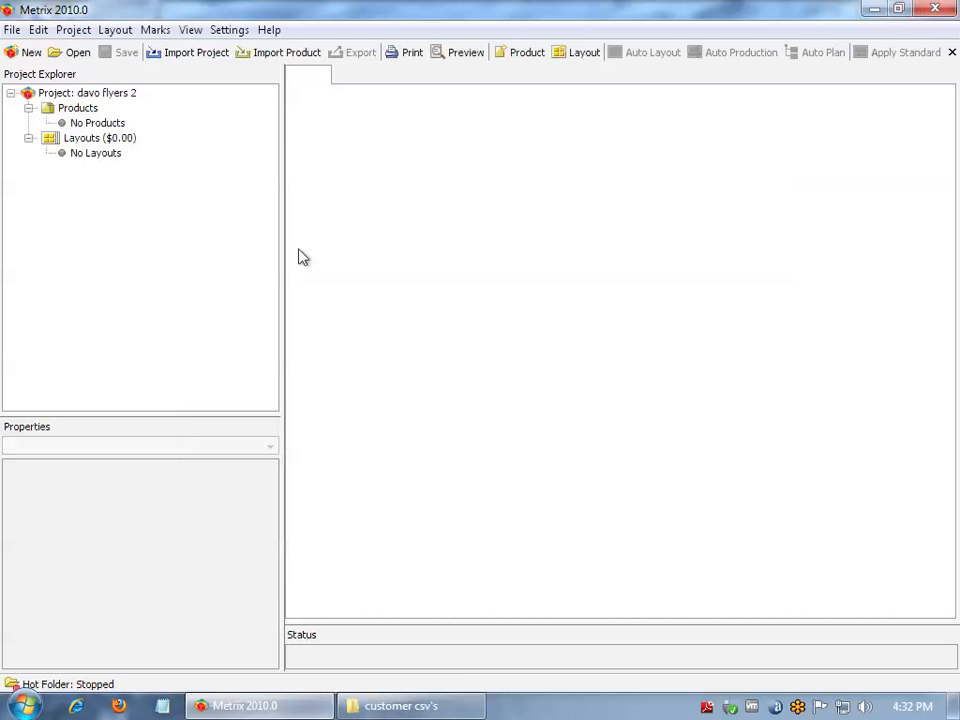
click(283, 55)
click(340, 231)
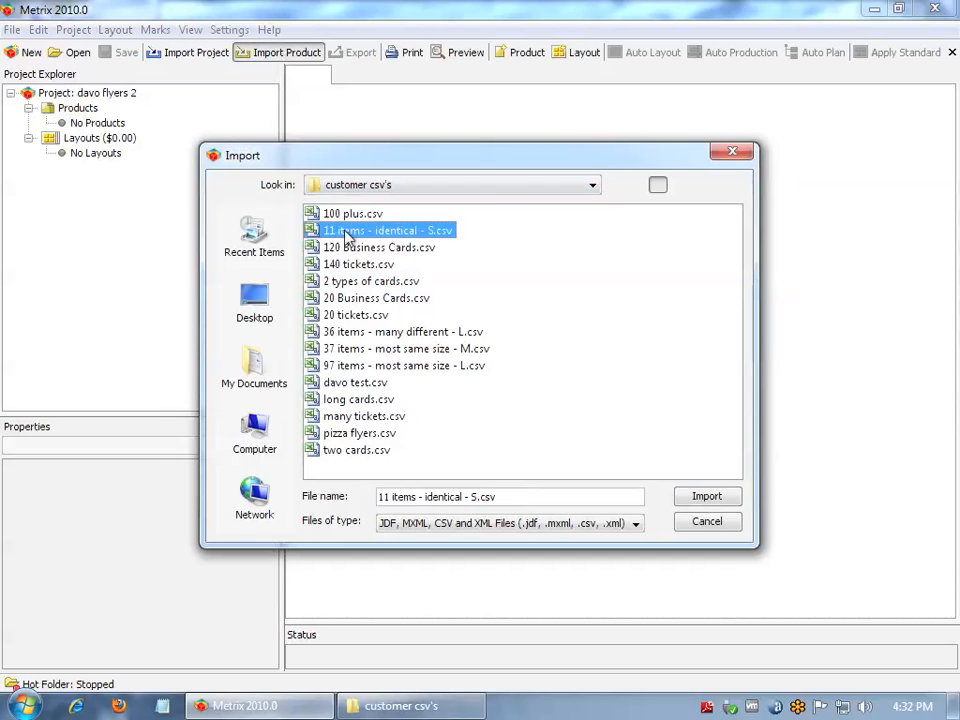
click(707, 496)
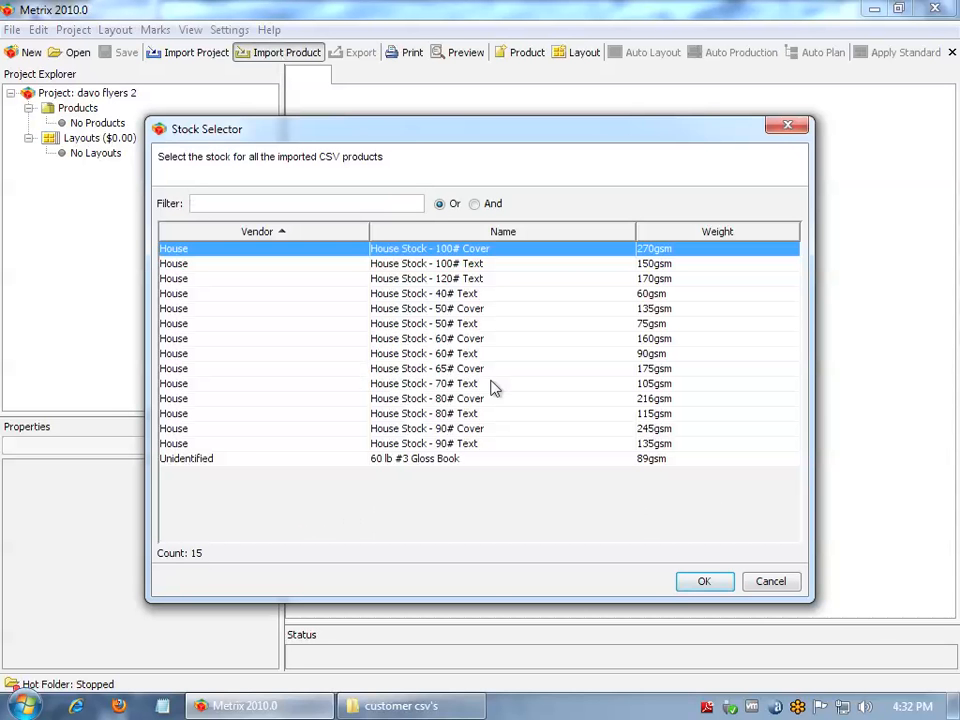
click(428, 341)
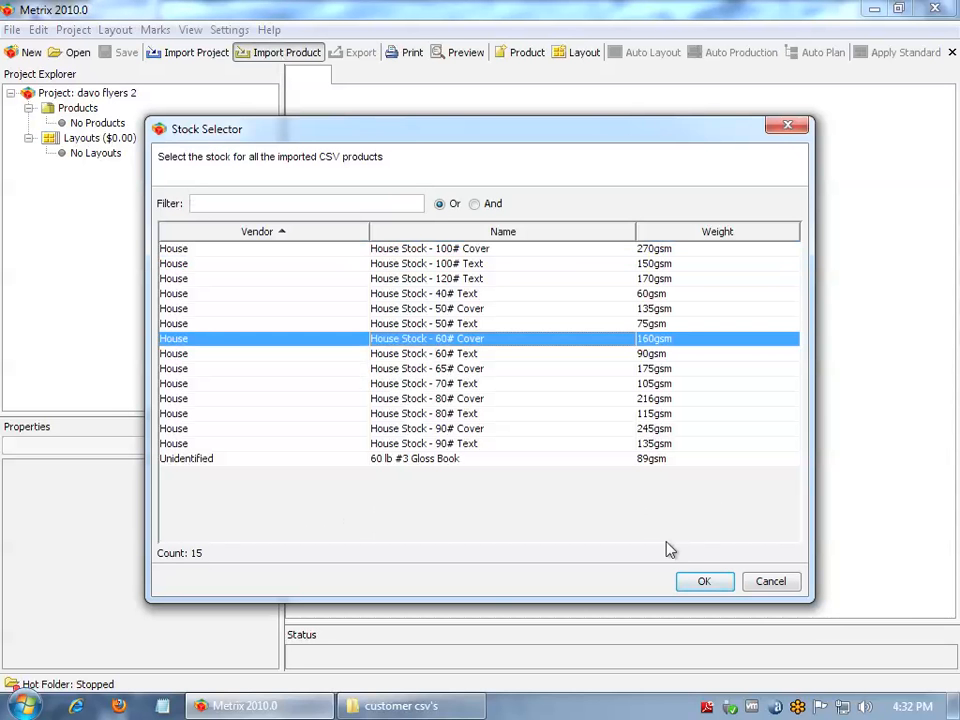
click(716, 580)
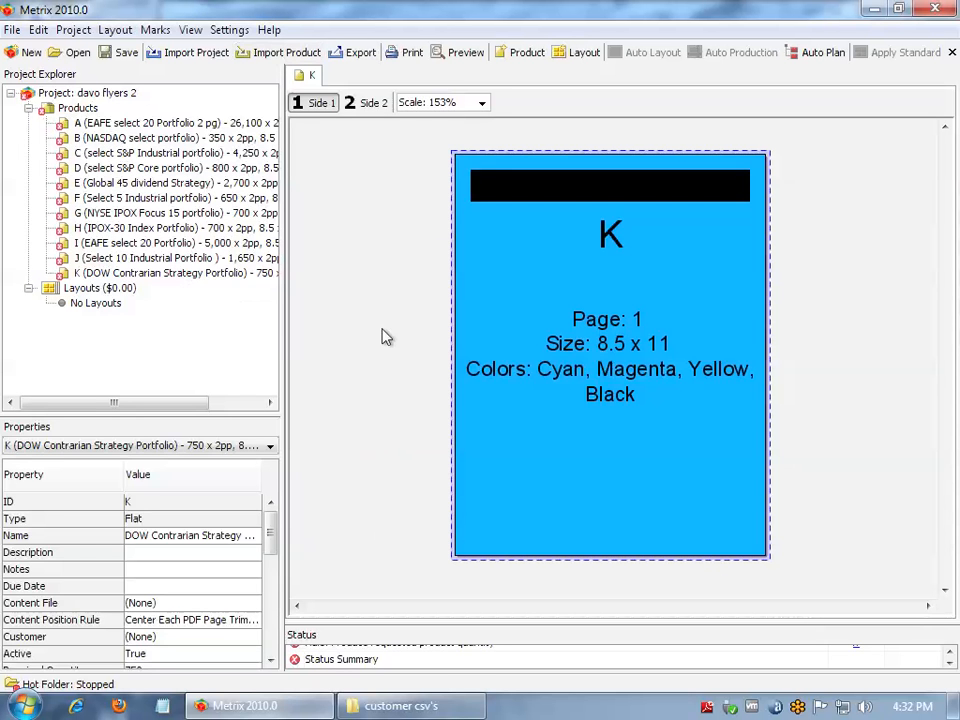
Review the imported products A to E, checking their quantities and page sizes
click(172, 123)
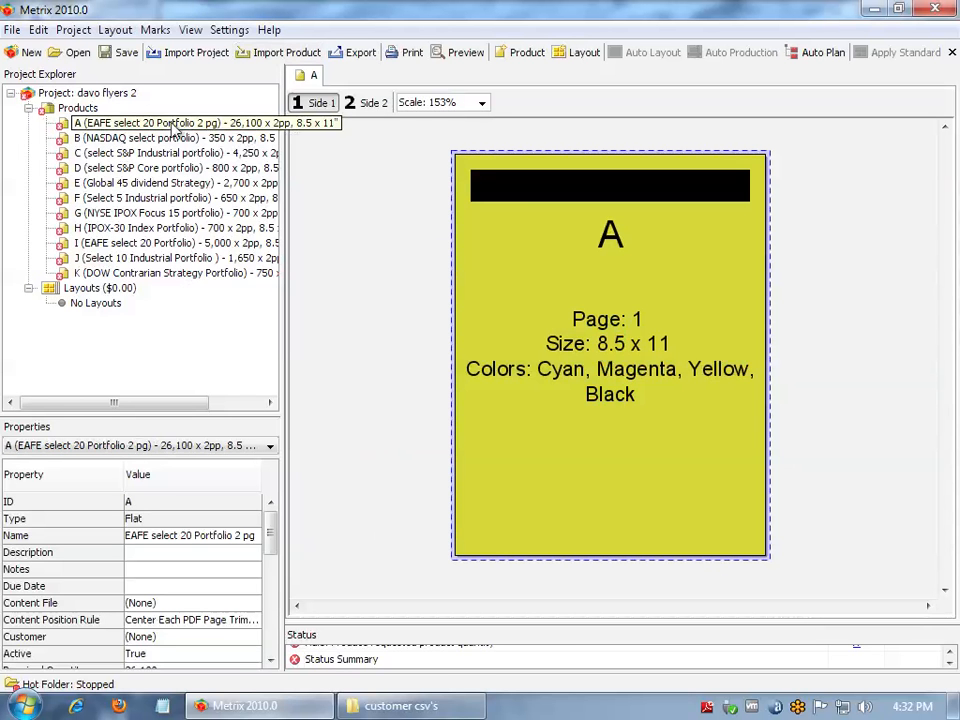
click(172, 138)
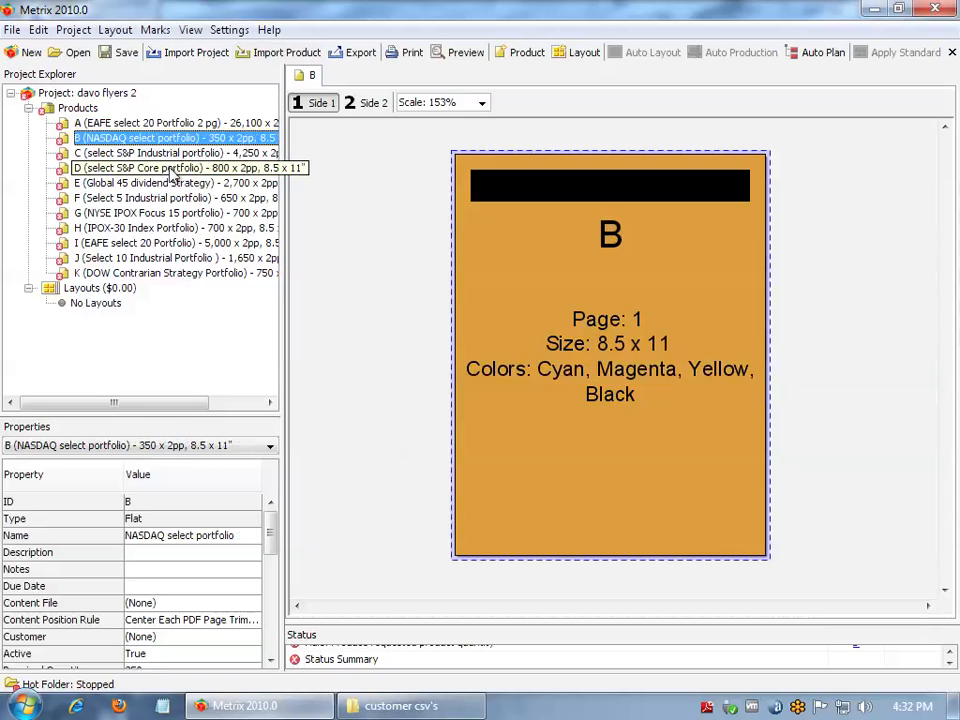
click(172, 168)
click(172, 184)
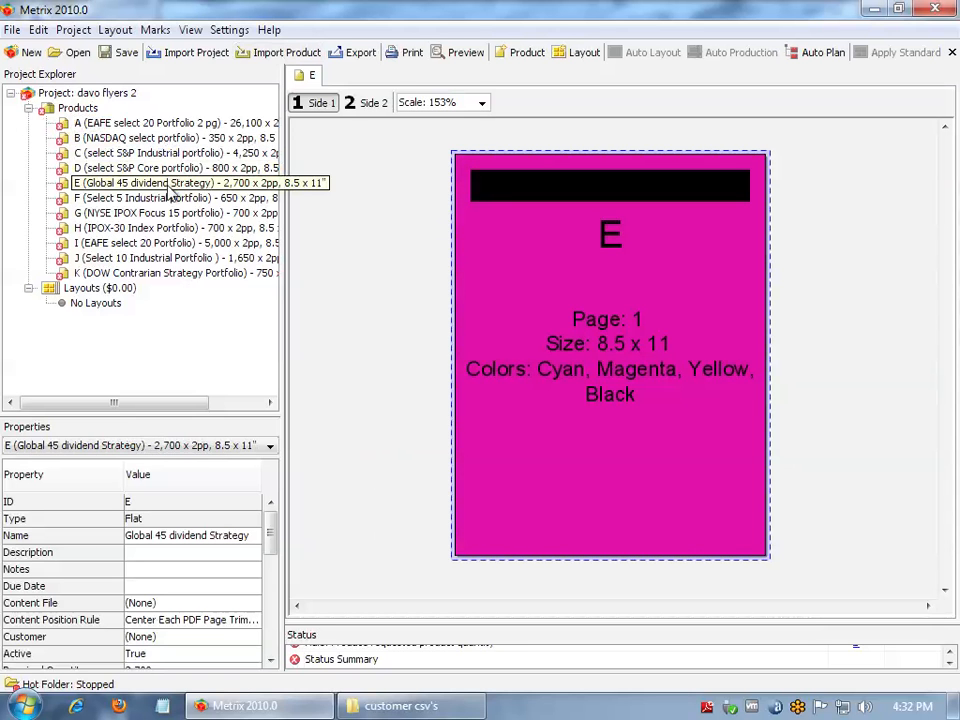
click(245, 123)
click(243, 139)
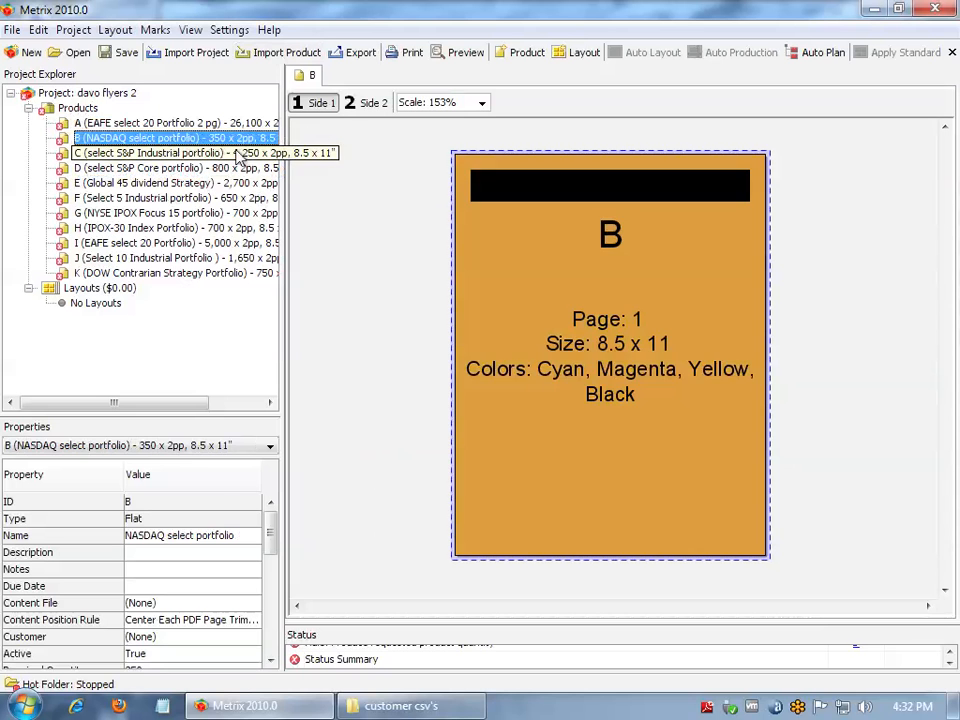
click(239, 153)
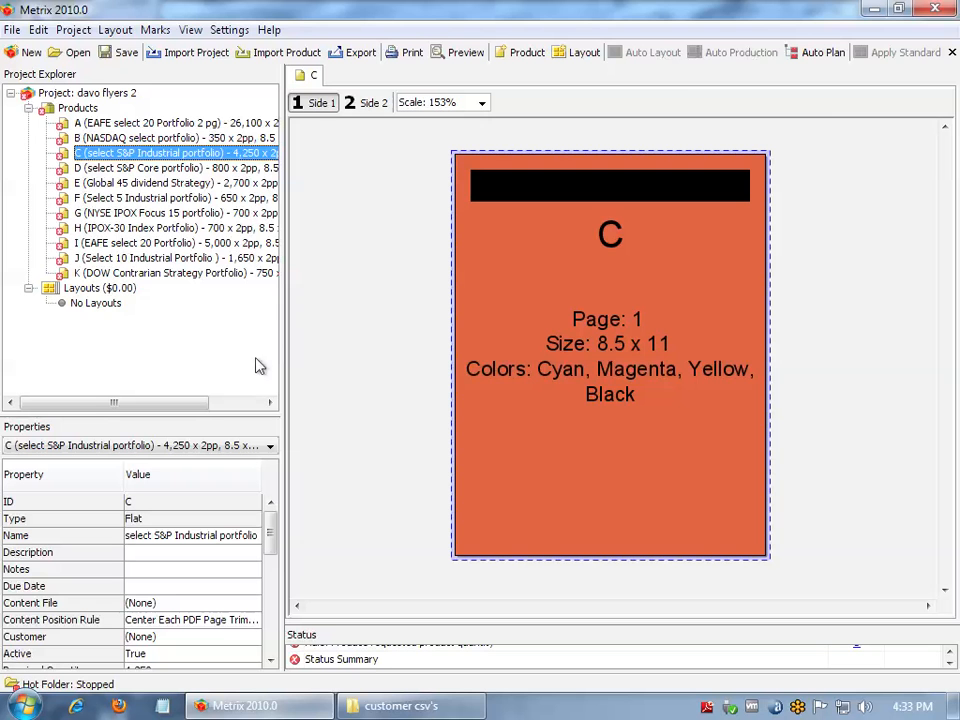
Run Auto Plan with the default production properties and apply the plan with the lowest cost
click(820, 55)
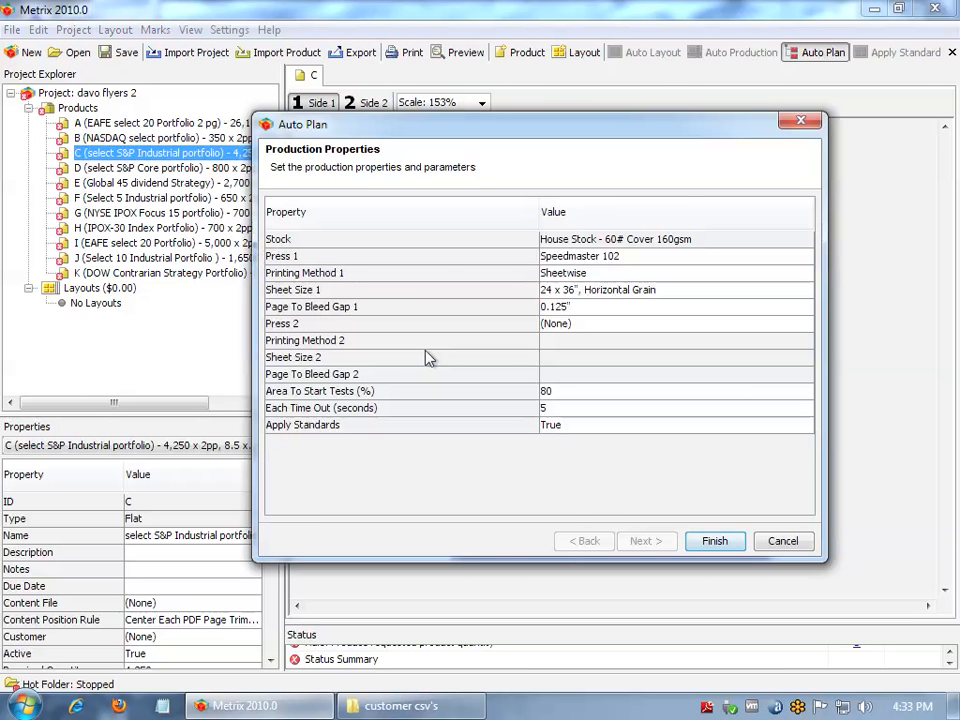
click(714, 541)
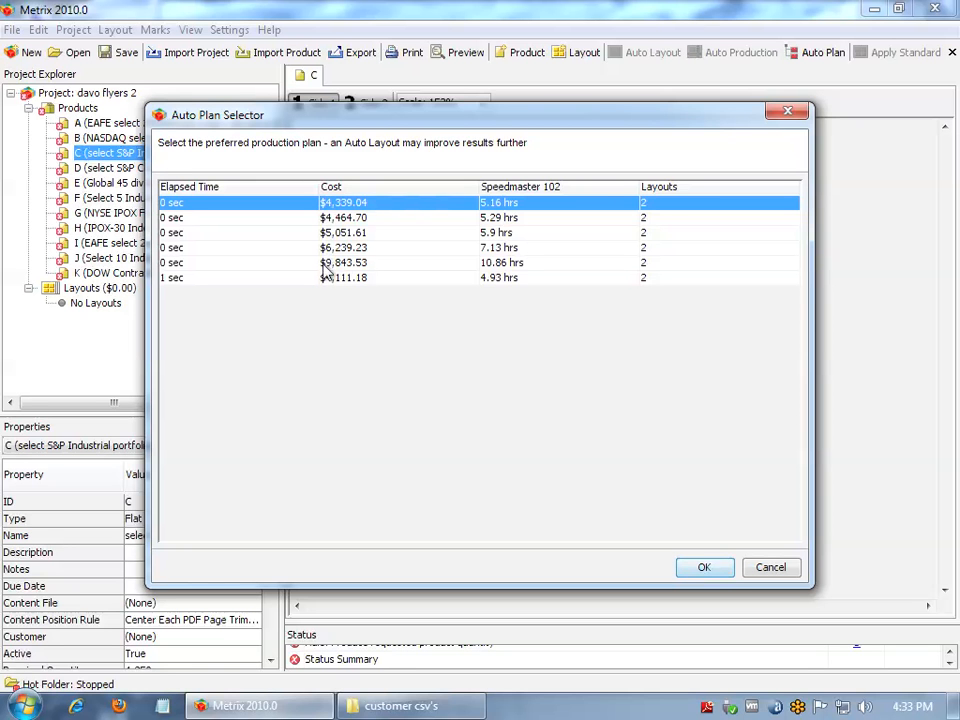
click(345, 188)
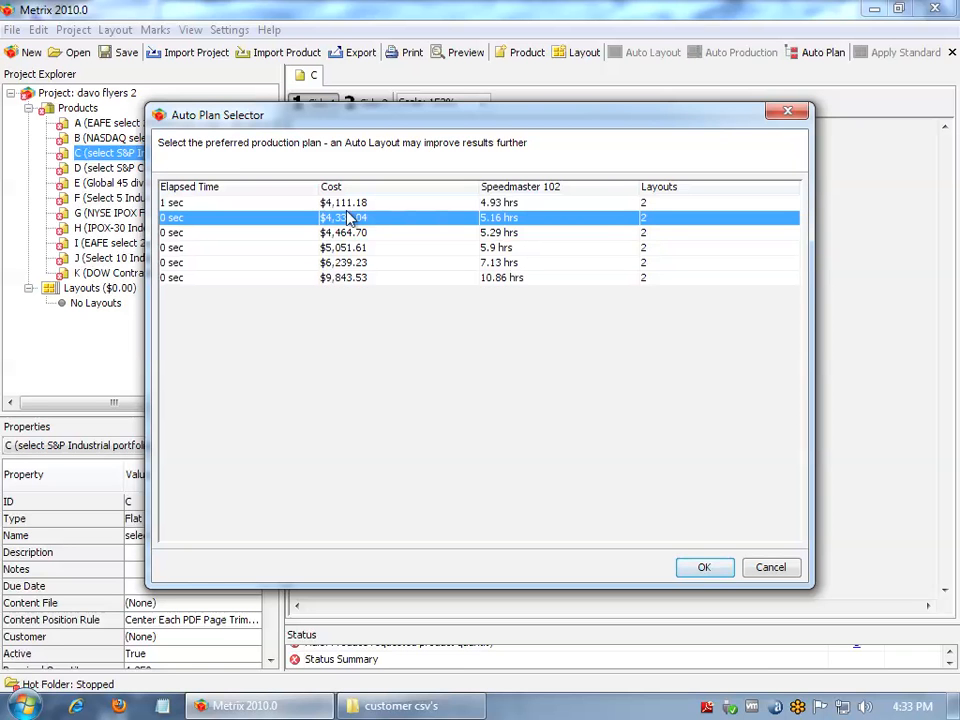
click(349, 279)
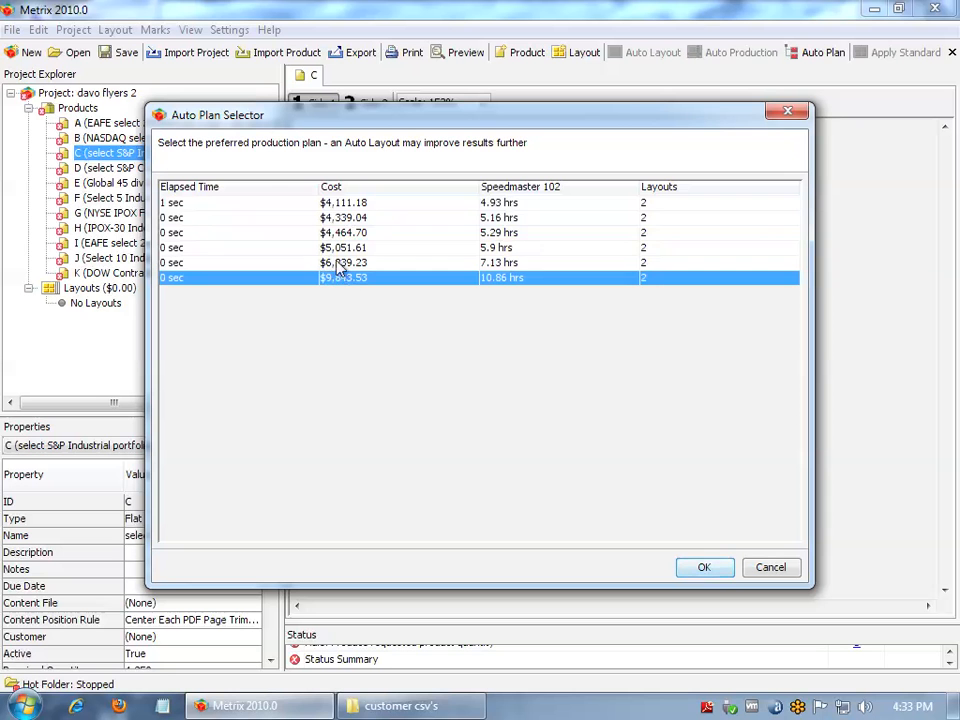
click(336, 263)
click(345, 233)
click(355, 204)
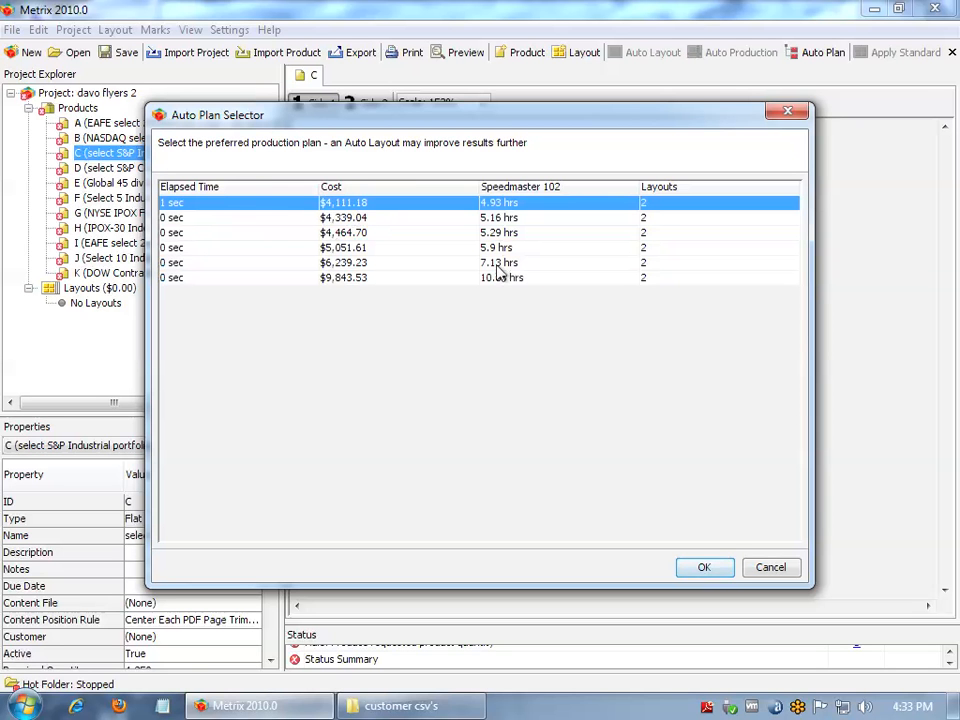
click(704, 567)
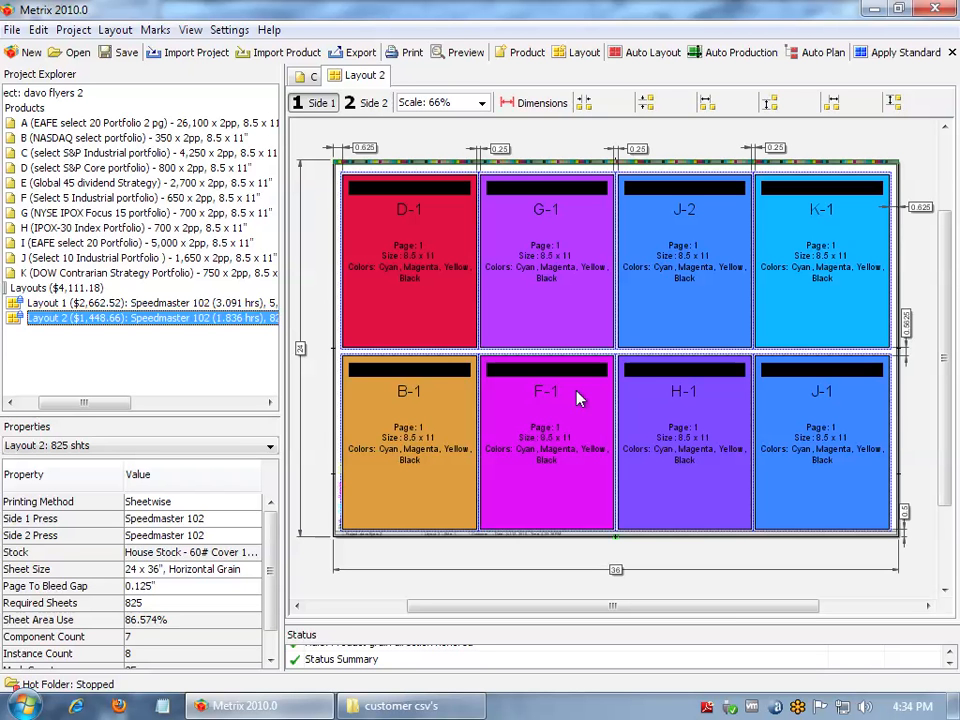
Save the modified flyers project and create a new project with ID small gang - davo
key(alt+F4)
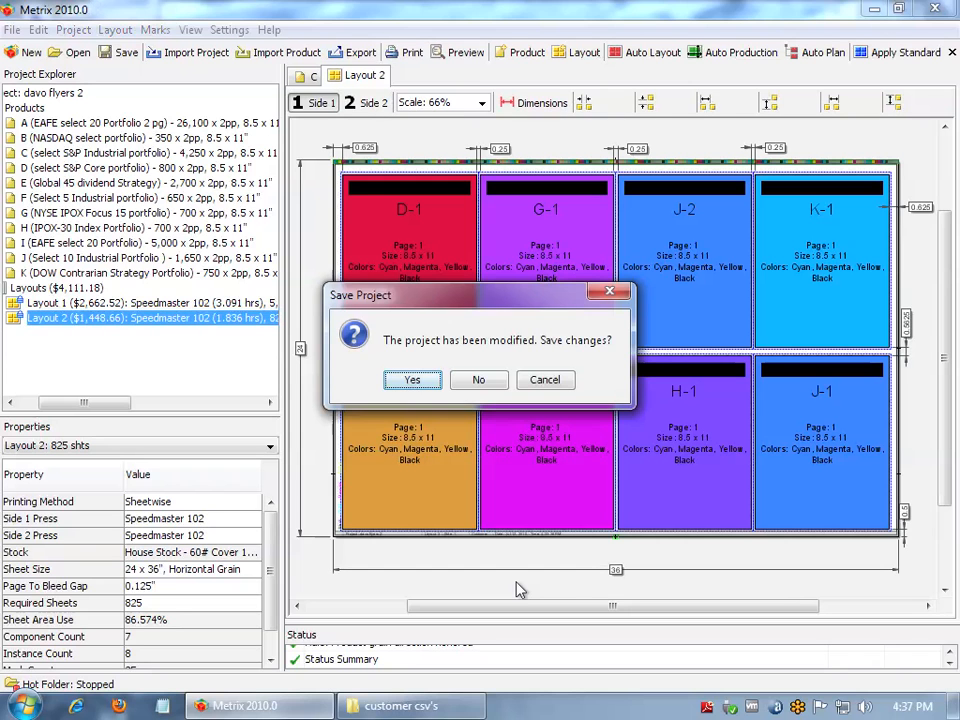
key(Return)
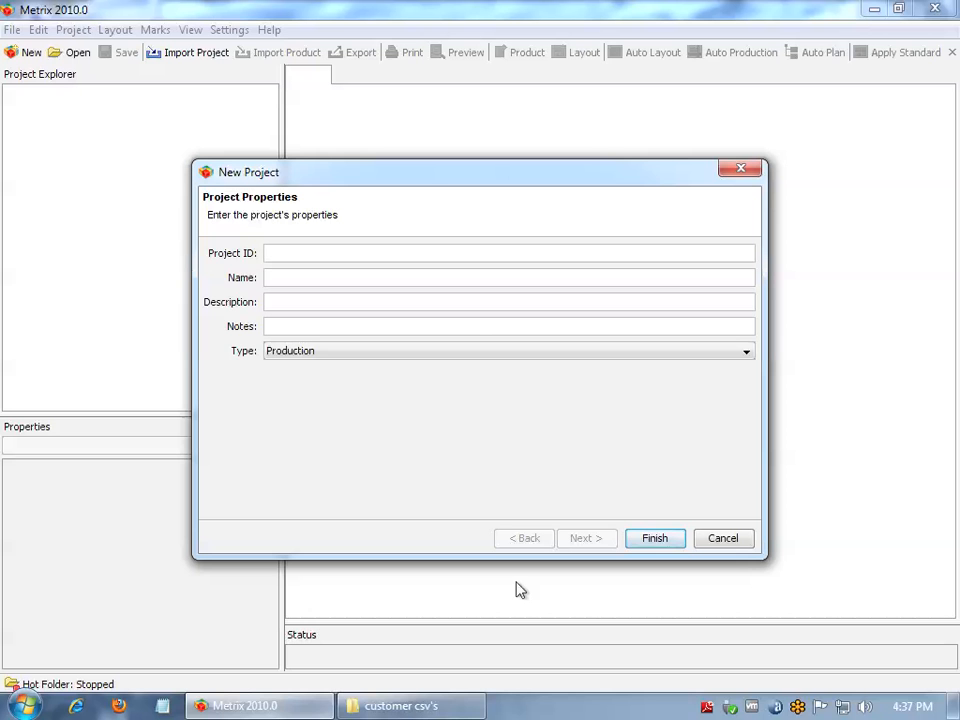
text(small das)
key(BackSpace)
key(BackSpace)
key(BackSpace)
key(BackSpace)
text(gang - davo)
key(Return)
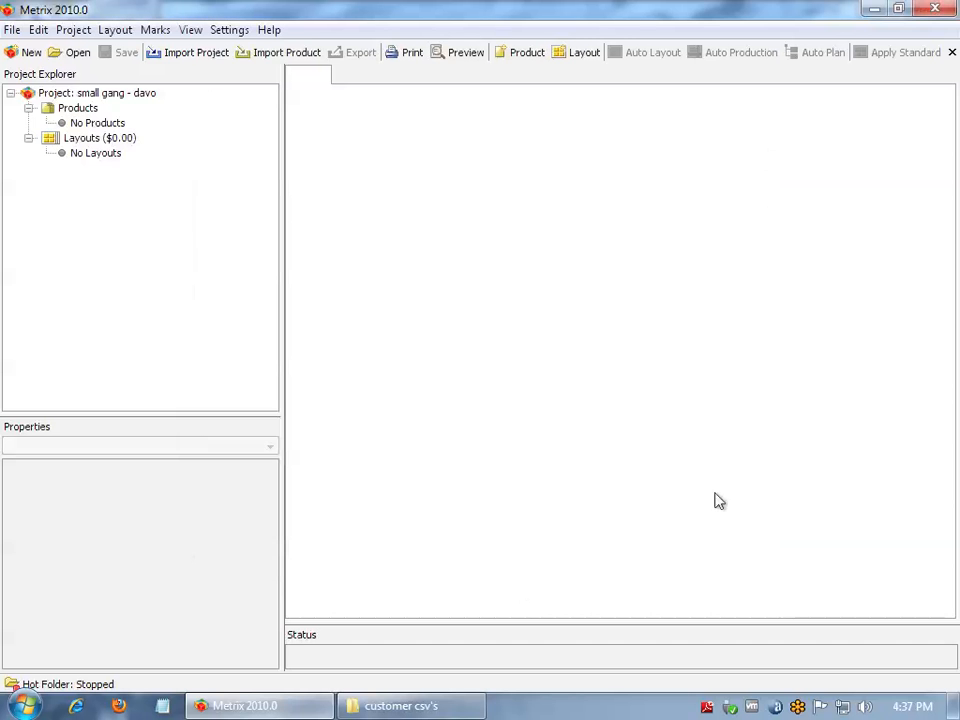
Import the products from 36 items - many different - L.csv using House Stock - 60# Cover
click(280, 52)
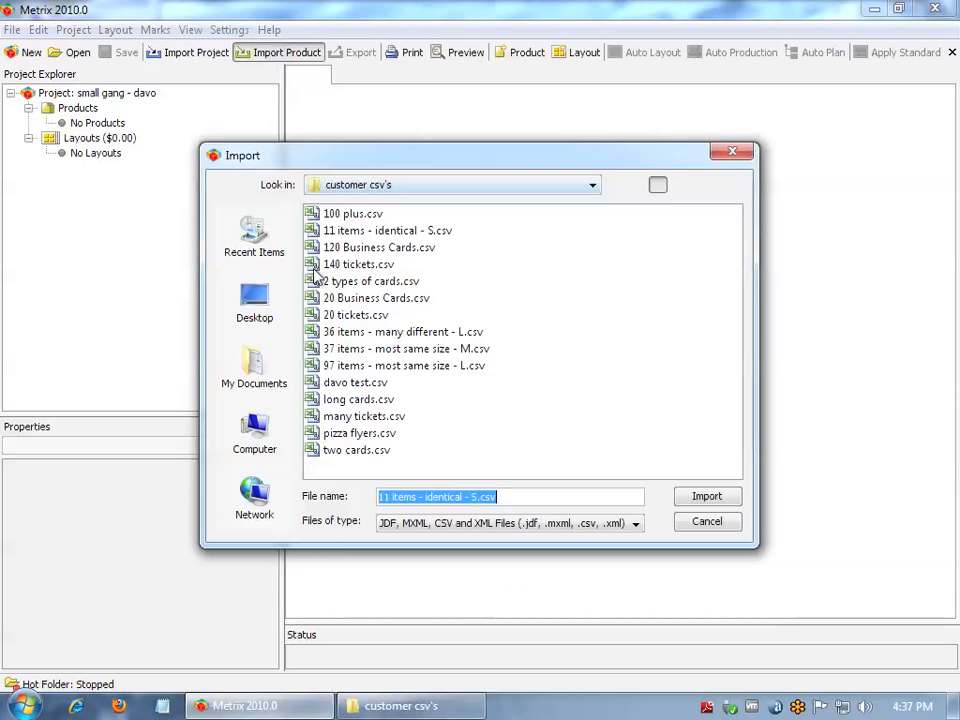
double_click(325, 332)
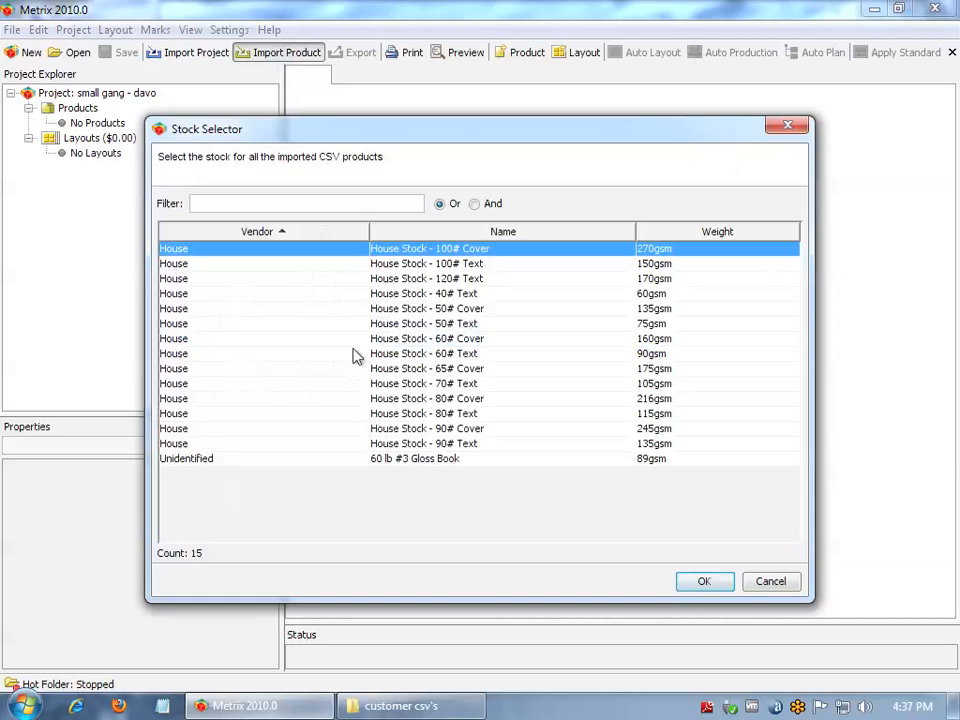
double_click(365, 338)
Review a sample of the imported products between B and P for their differing sizes and quantities
click(168, 138)
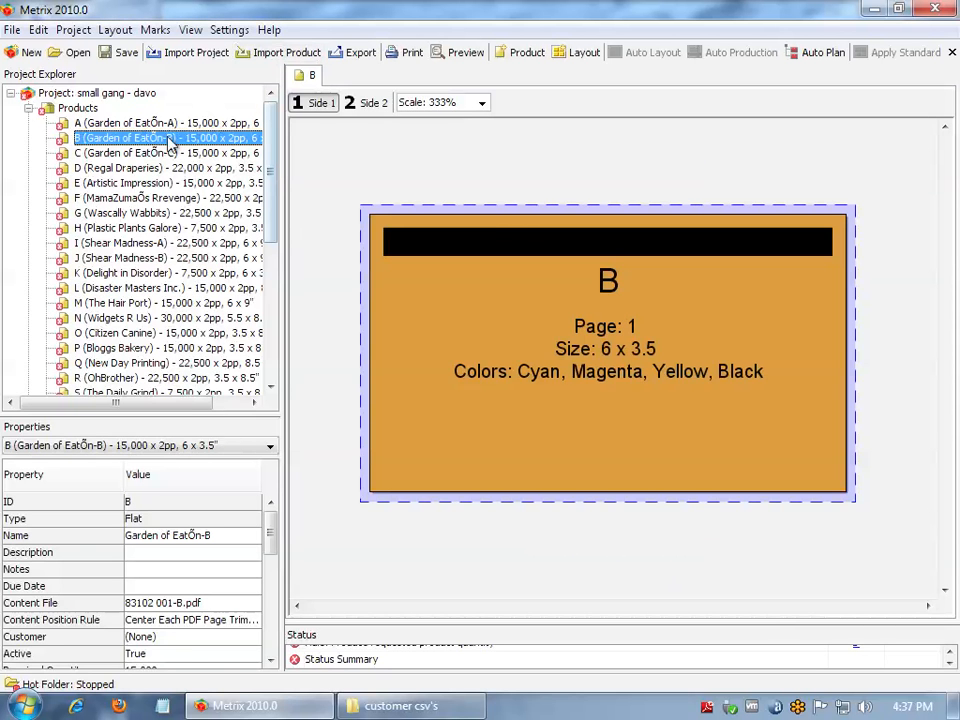
click(165, 200)
click(162, 257)
click(164, 291)
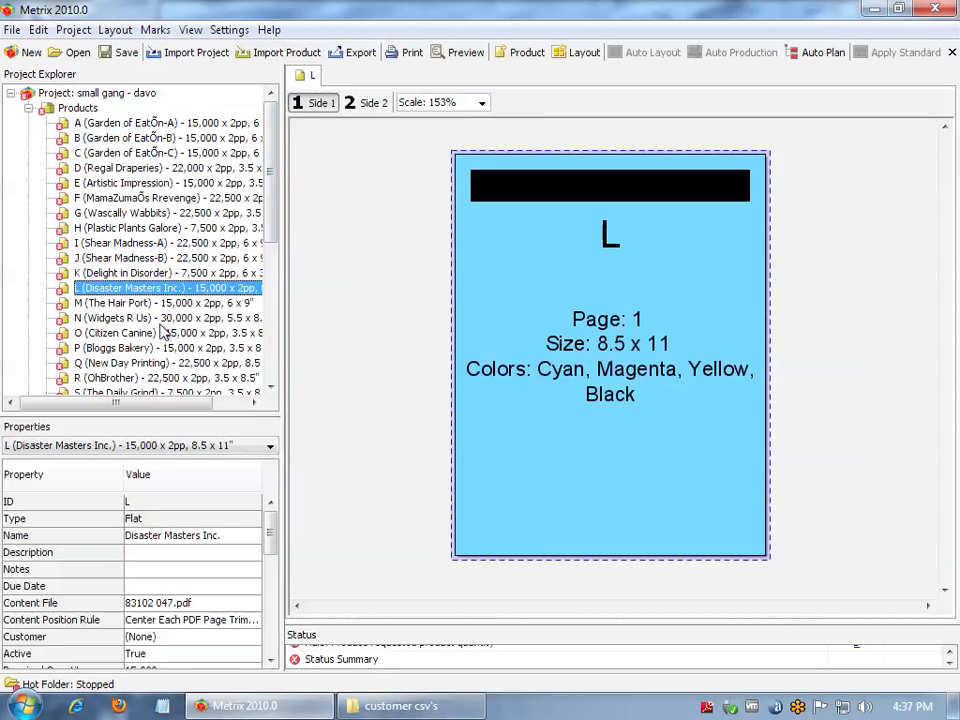
click(160, 333)
click(161, 348)
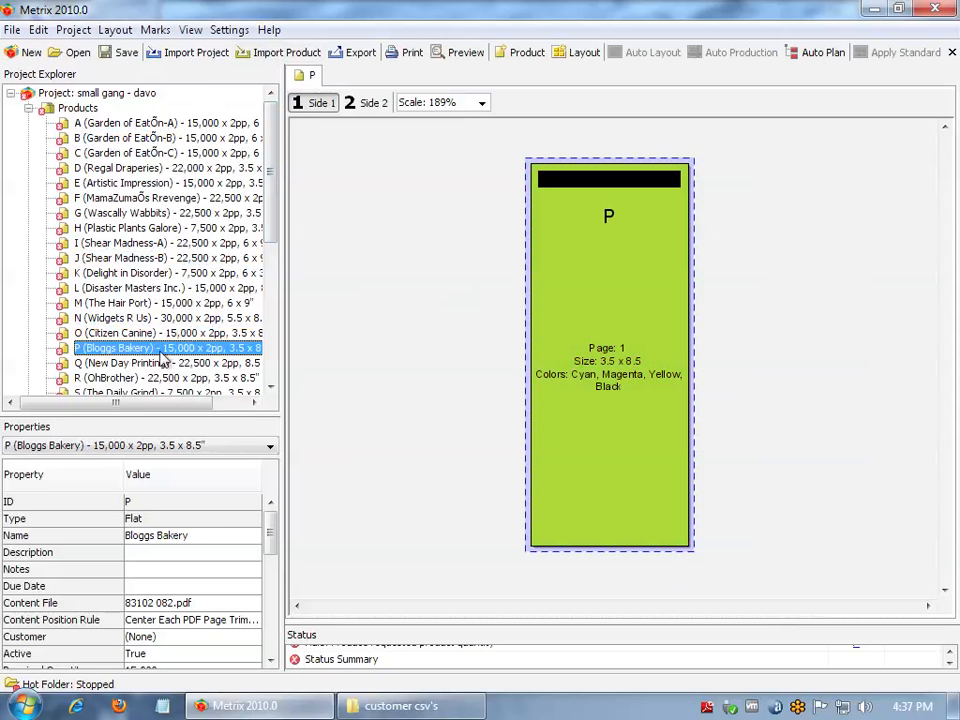
Run Auto Plan on the small gang project with the default production properties and stop the calculation to get its solutions
click(818, 52)
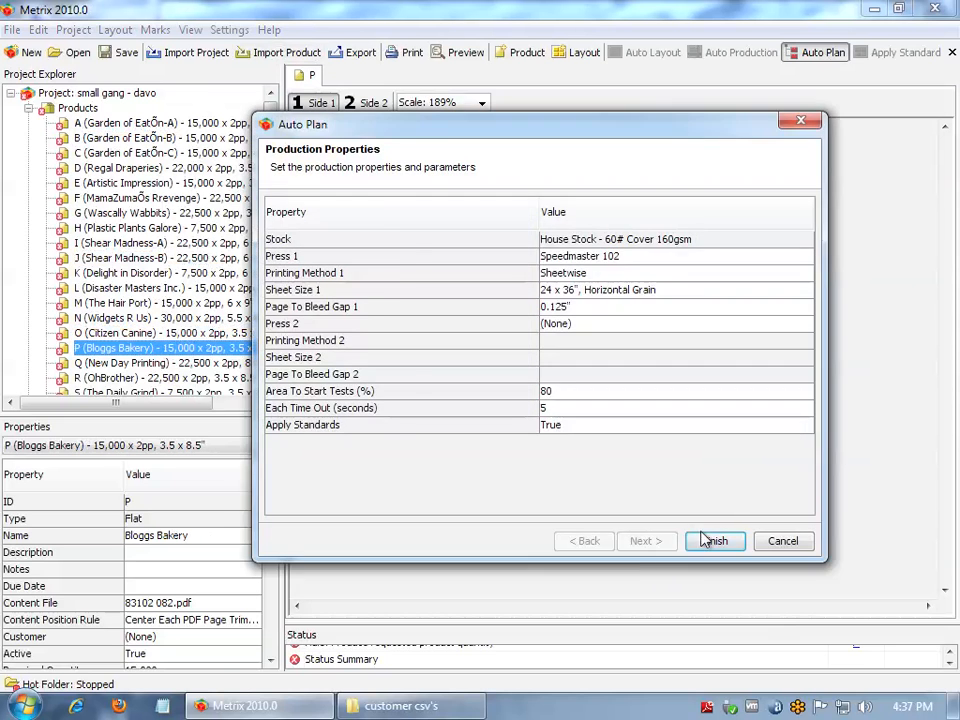
click(713, 538)
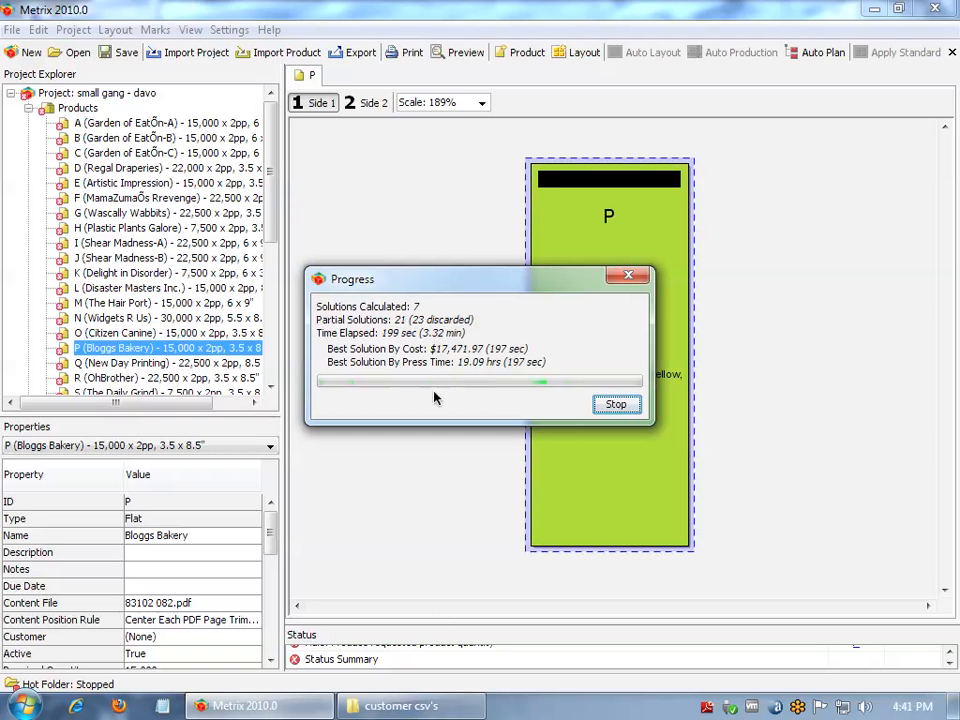
click(618, 406)
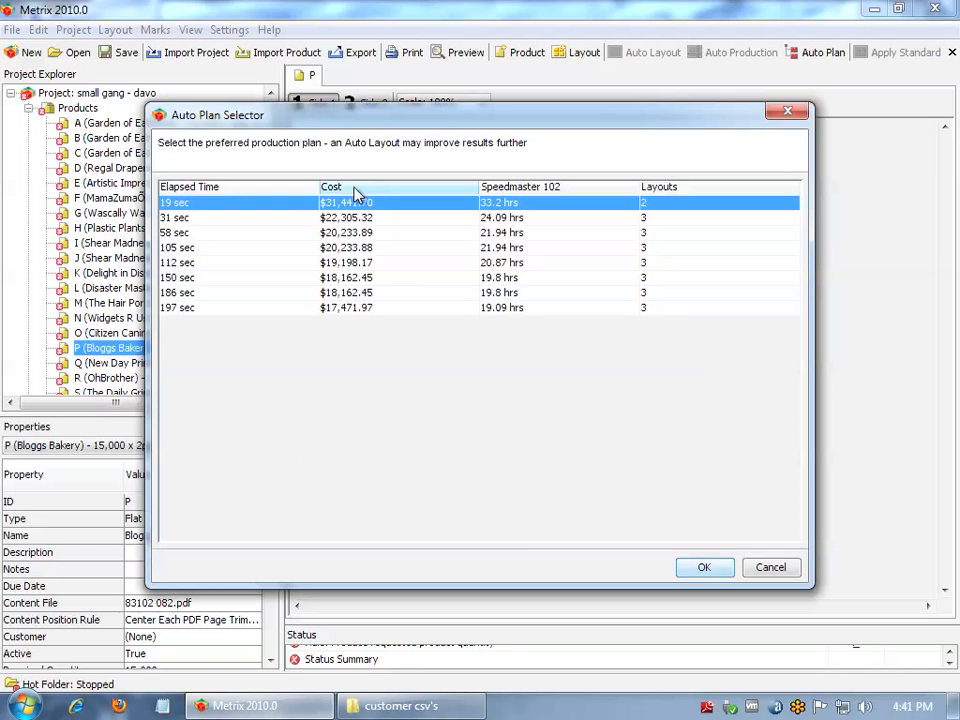
Sort the Auto Plan solutions by cost, compare the cheapest and most expensive ones, and apply the $17,471.97 plan
click(354, 189)
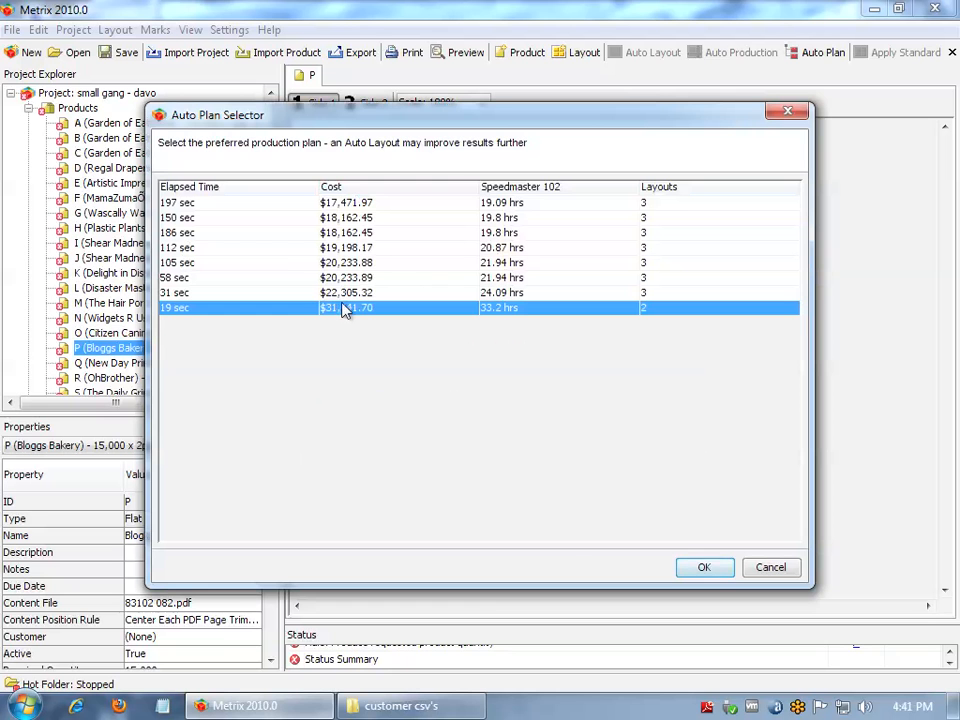
click(348, 203)
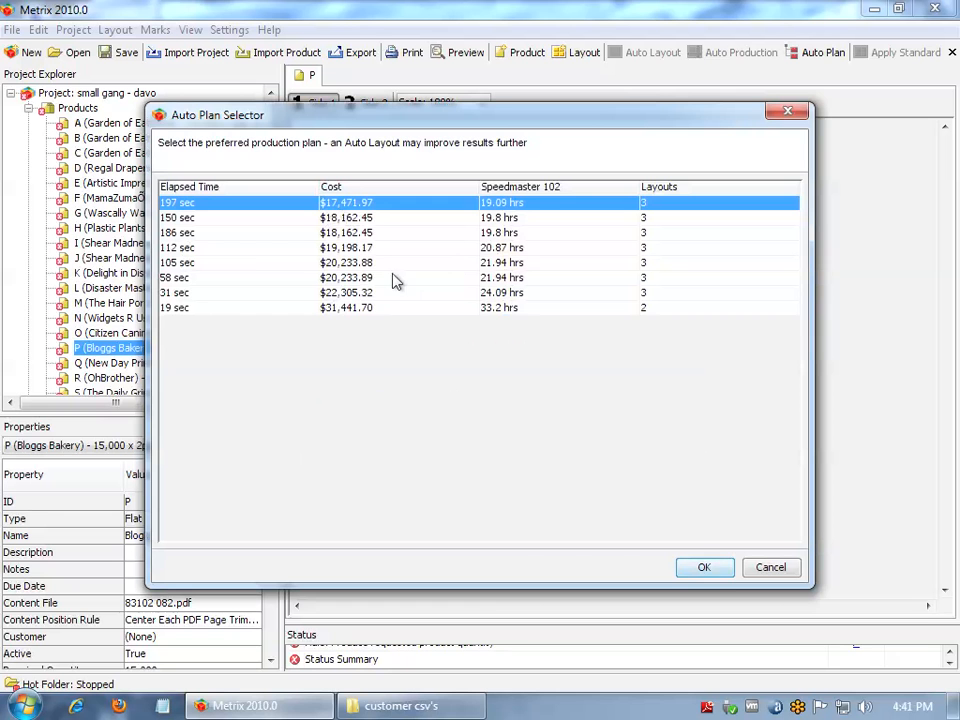
click(366, 308)
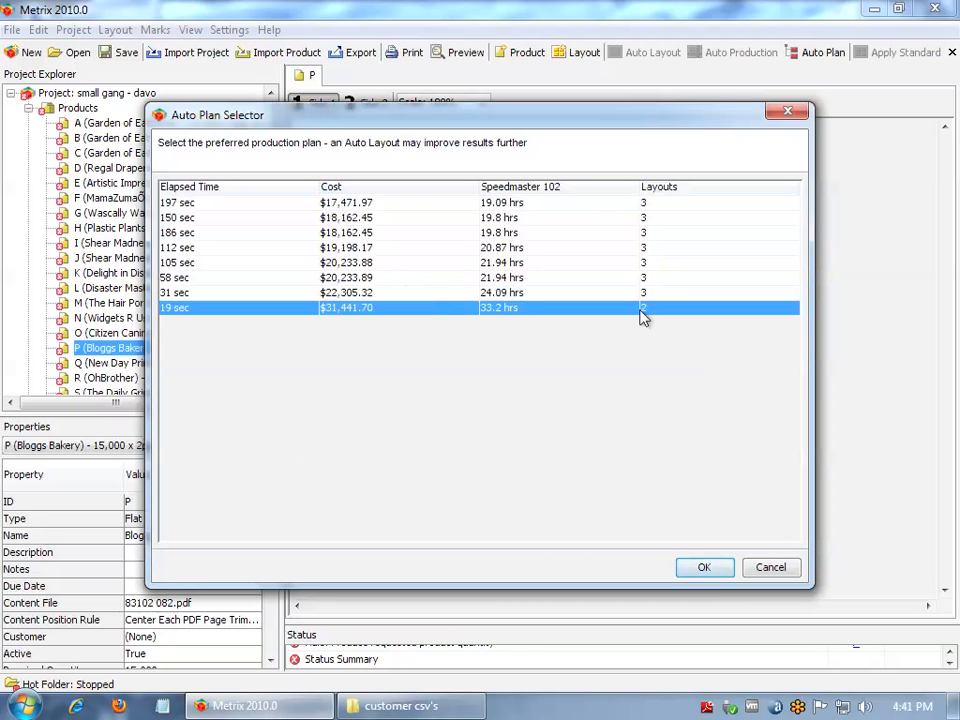
click(348, 293)
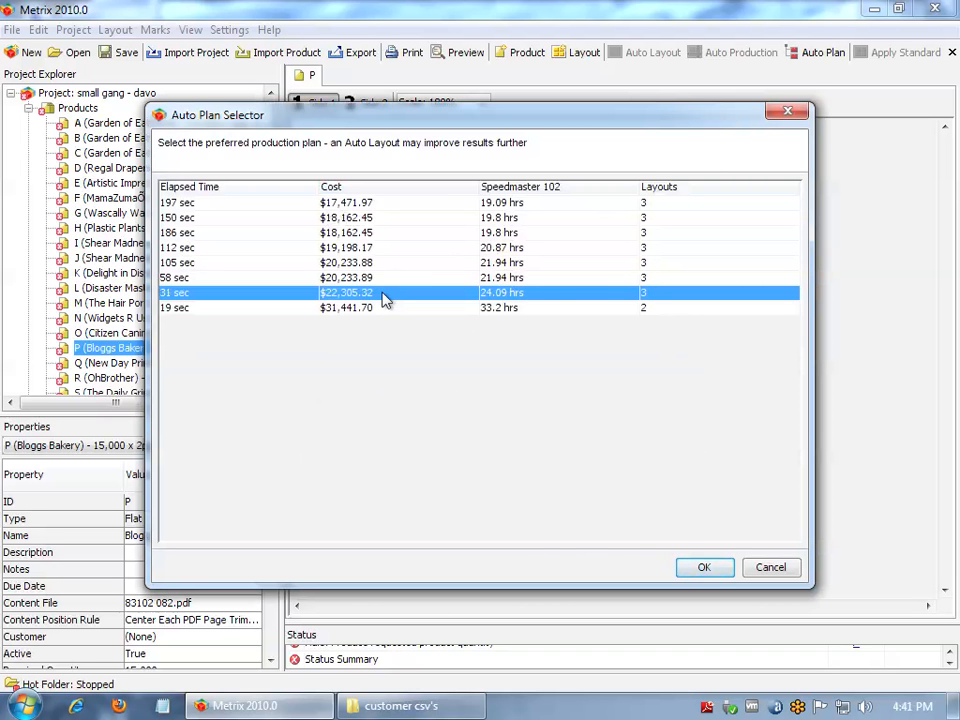
click(354, 307)
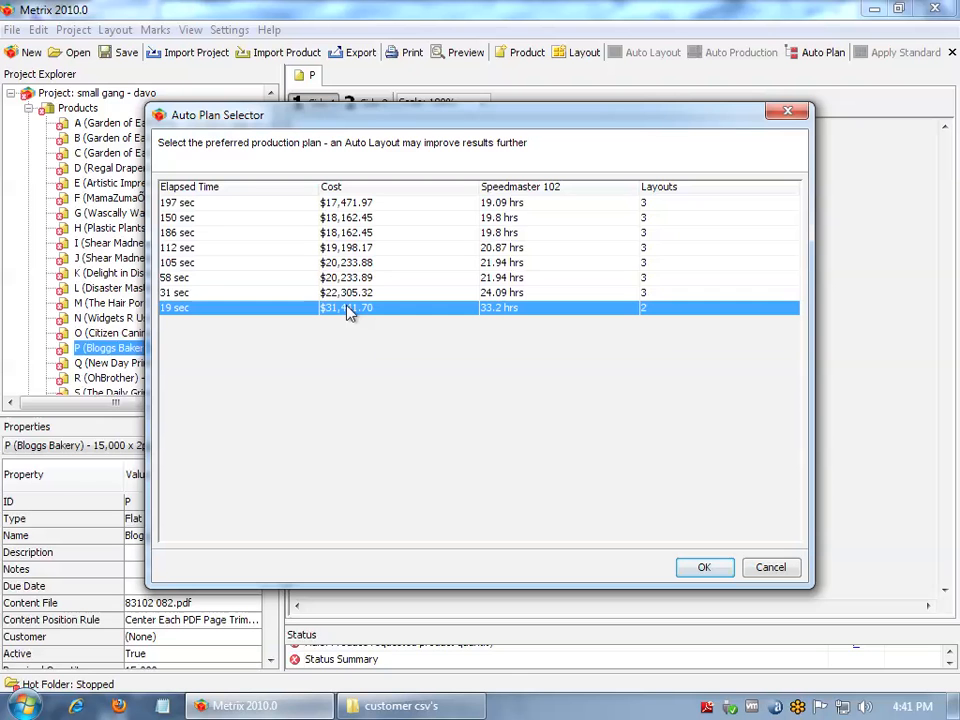
click(349, 296)
click(358, 203)
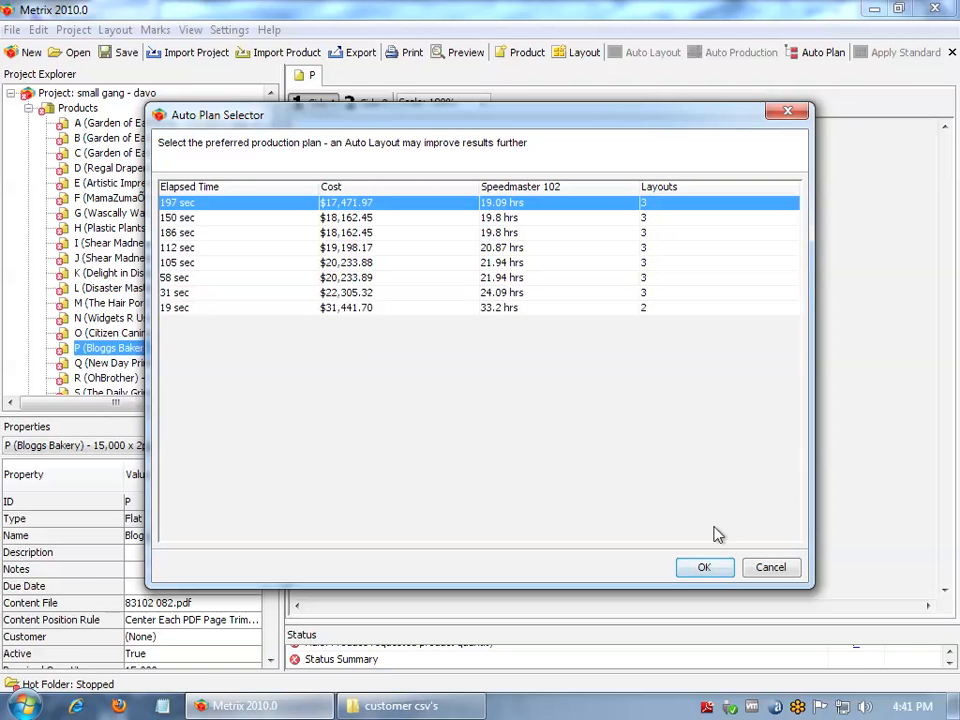
click(708, 568)
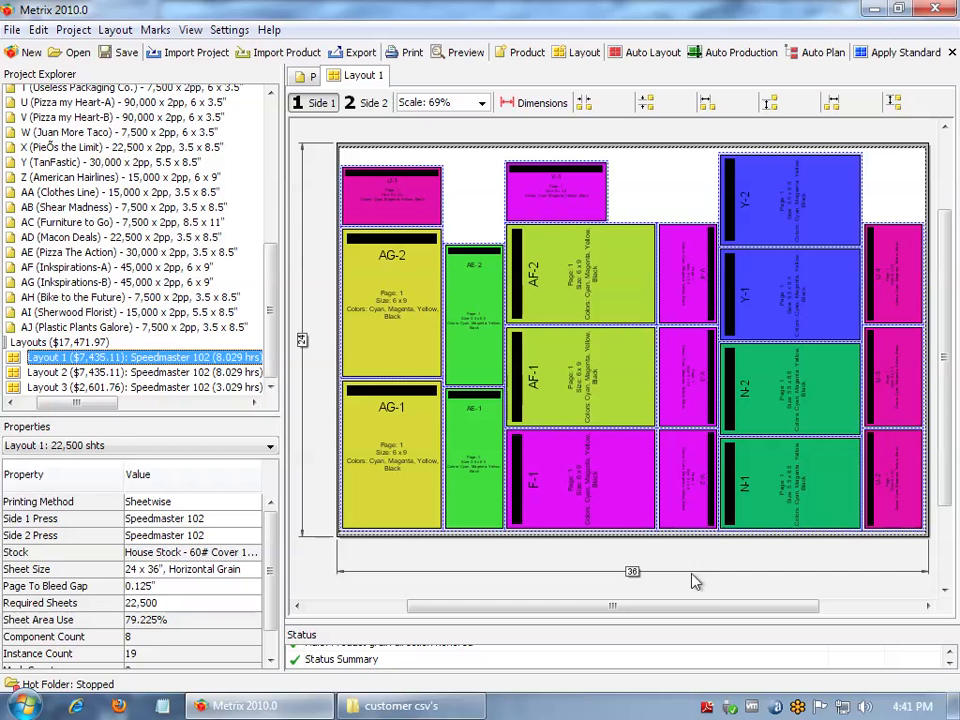
Compare the ganged product arrangements and sheet usage of Layout 1 and Layout 2
click(157, 372)
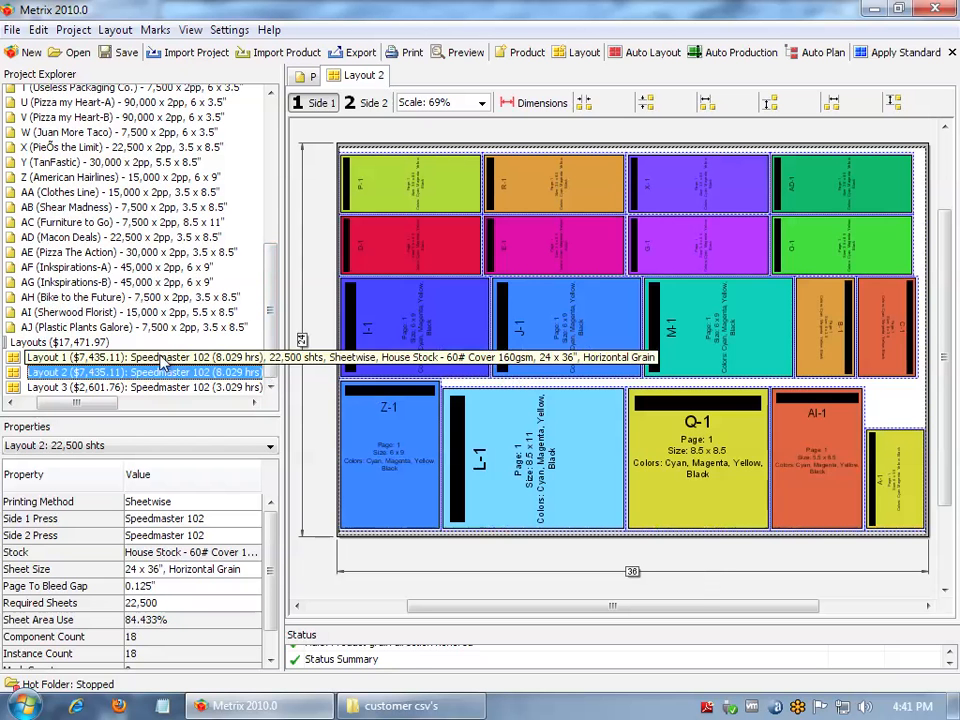
click(140, 357)
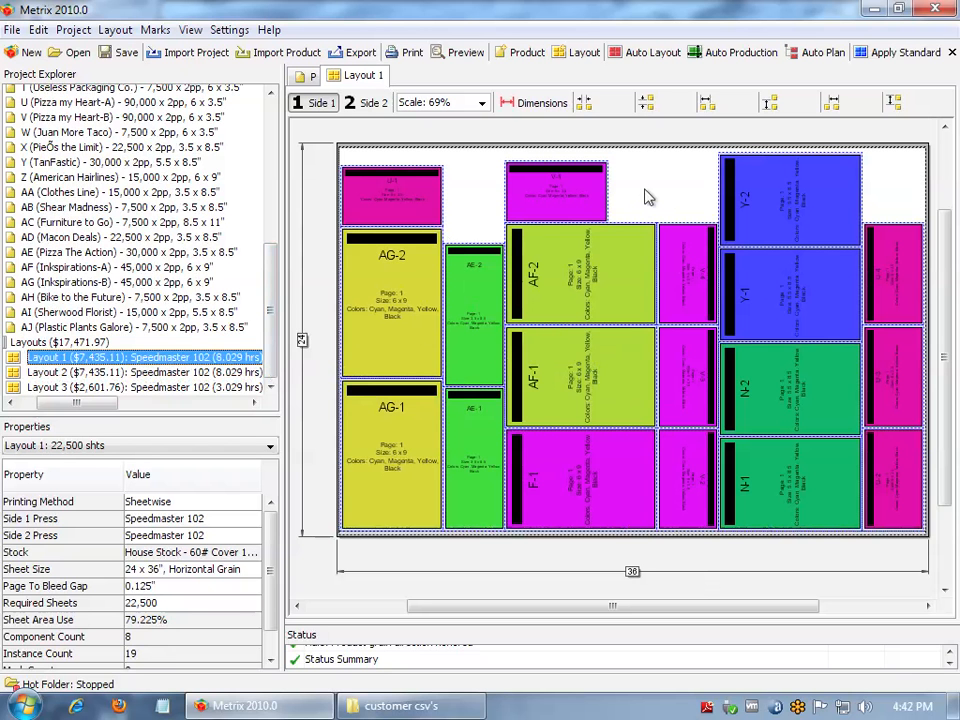
click(147, 372)
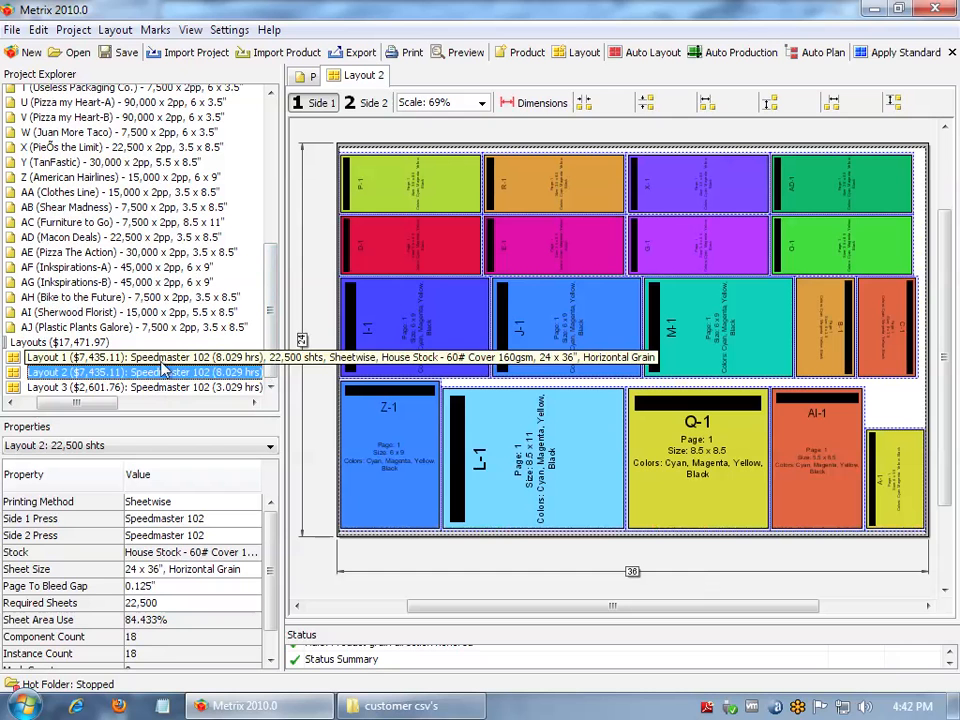
Leave the small gang project without saving its changes and open the Two (2) Books project
key(ctrl+n)
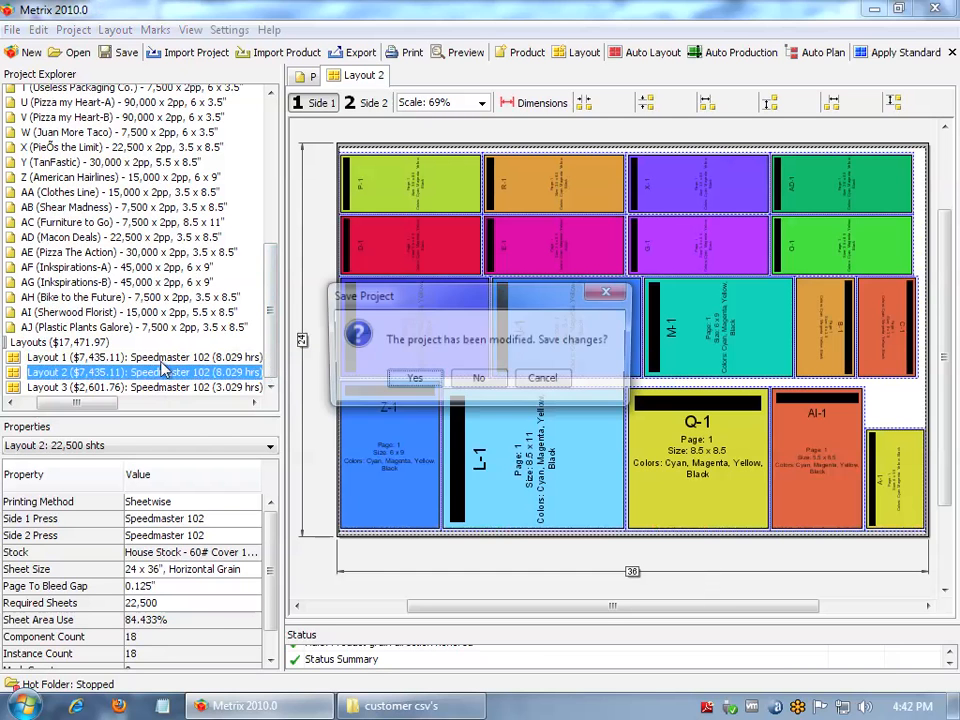
key(n)
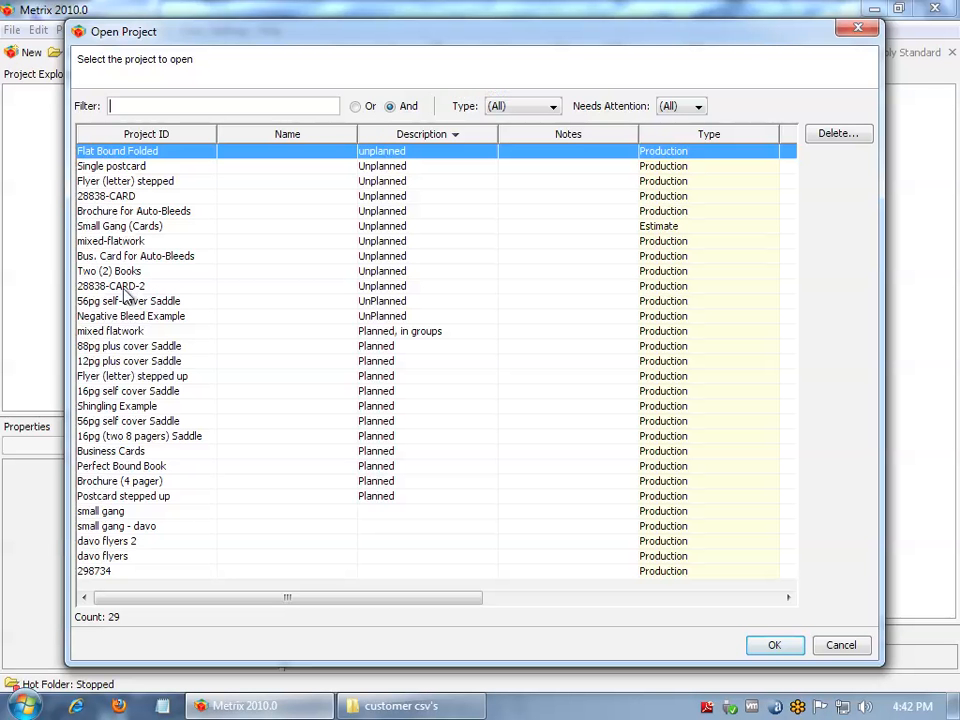
click(125, 273)
double_click(125, 281)
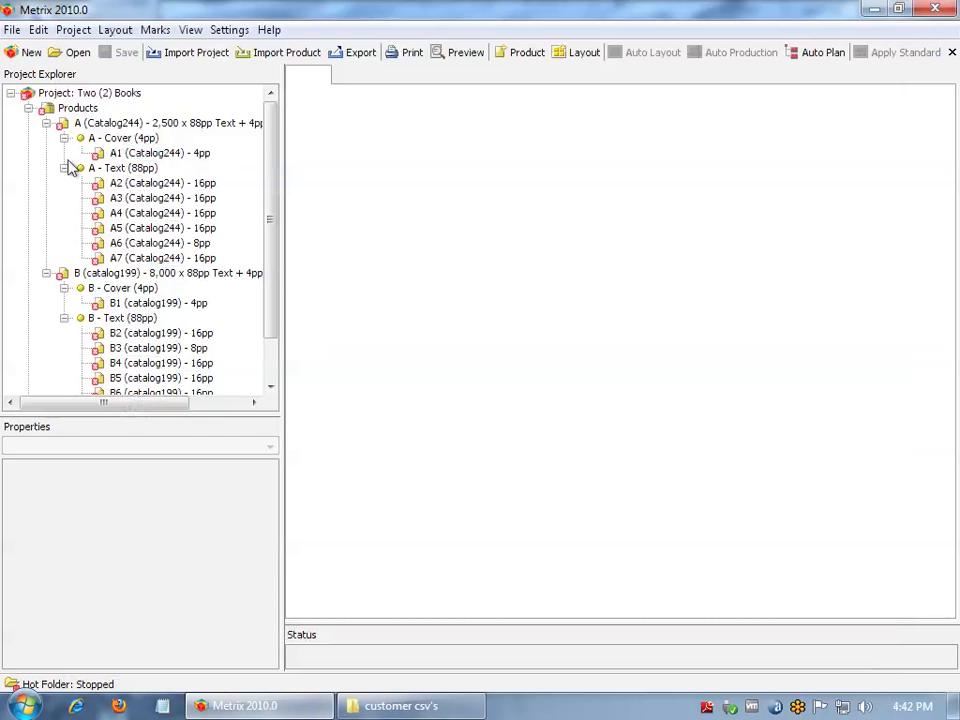
Collapse both catalog products and examine the assembly of product A (Catalog244) in an enlarged assembly view
click(46, 123)
click(46, 138)
double_click(108, 123)
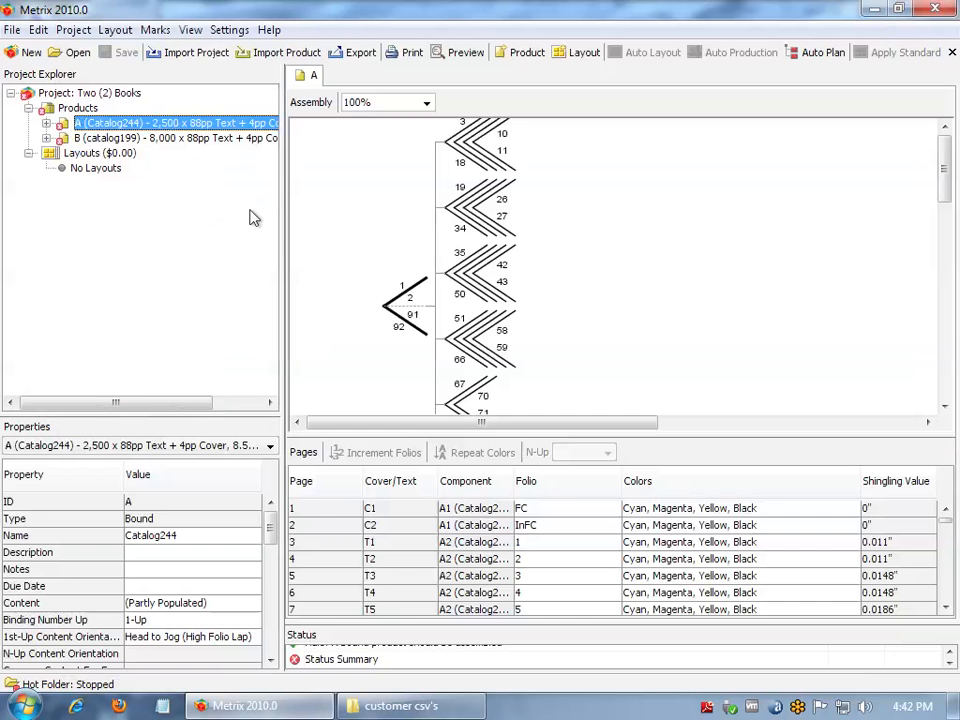
drag(465, 437, 467, 561)
drag(435, 251, 501, 274)
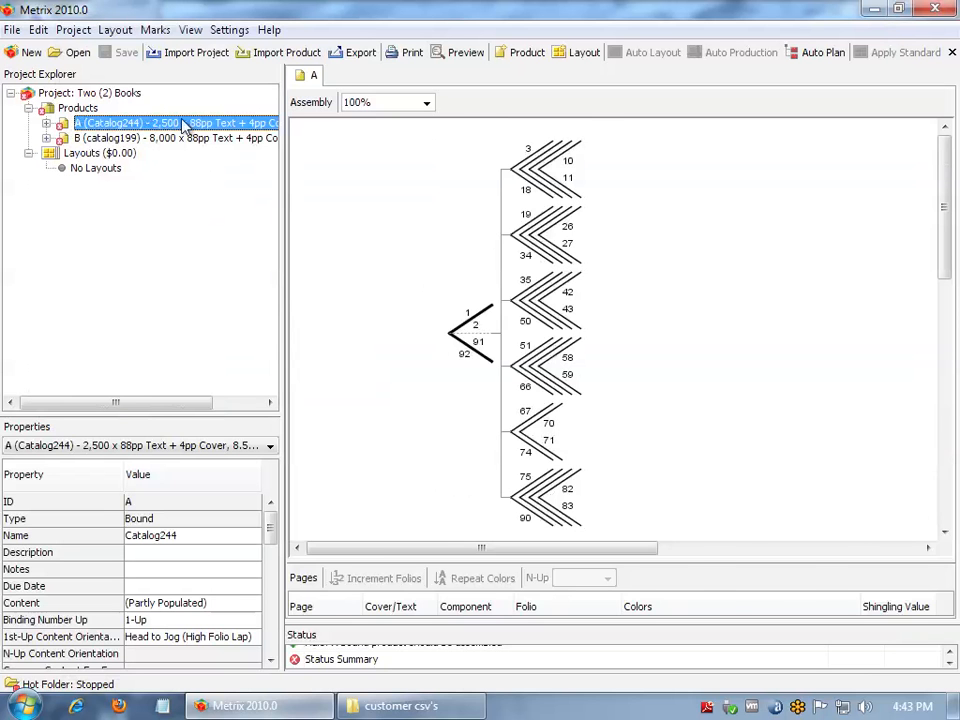
Examine product B's (catalog199) assembly, including its cover and the pages 19–26 section, and return to product A for comparison
double_click(148, 139)
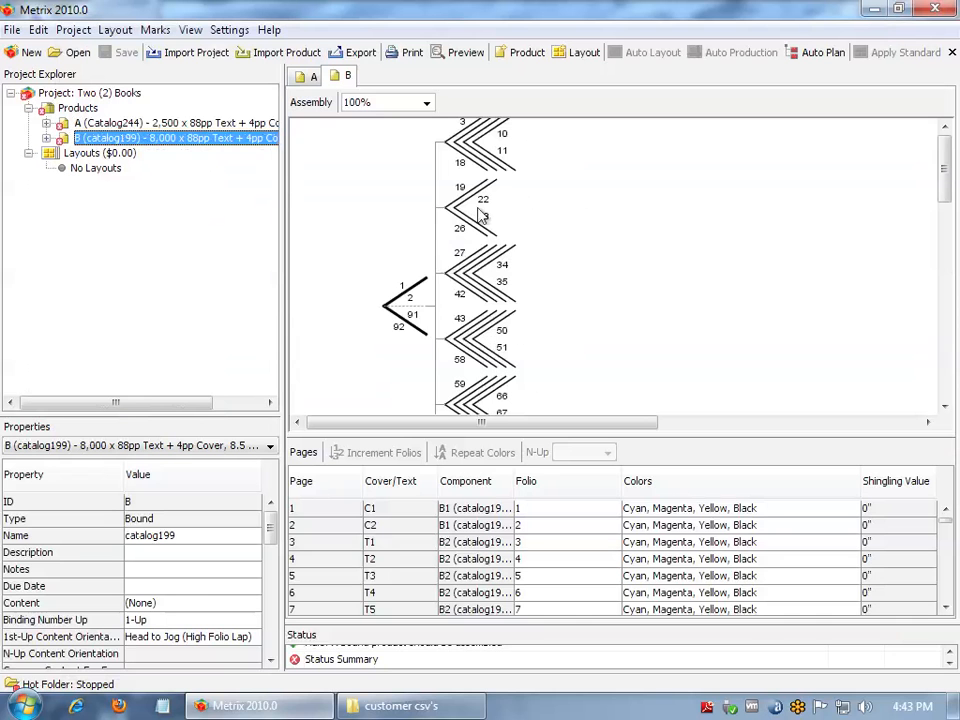
click(406, 297)
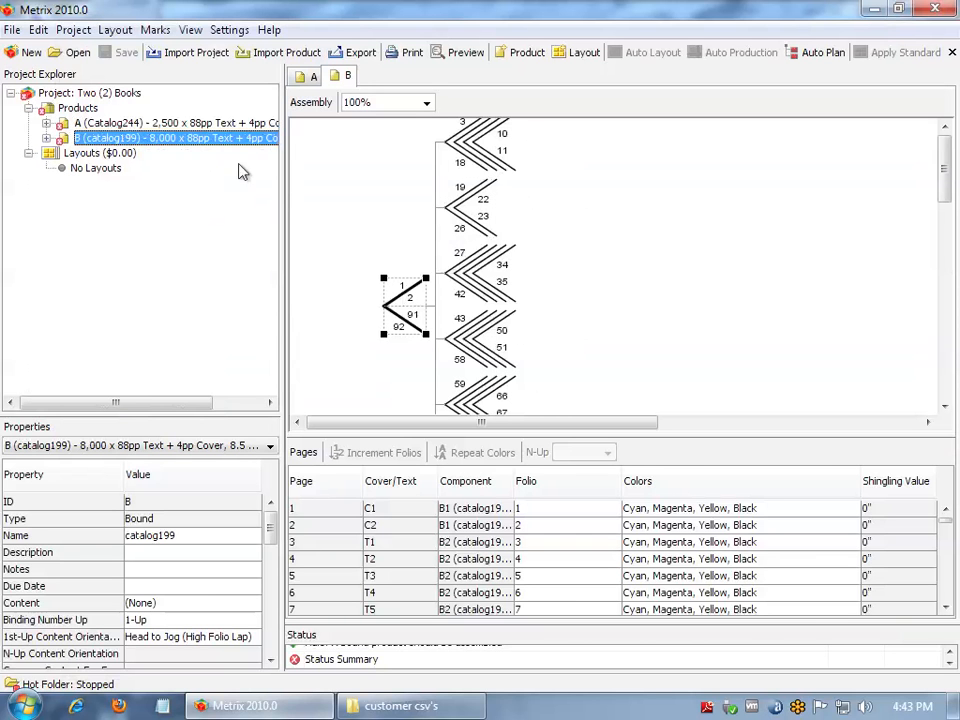
click(160, 140)
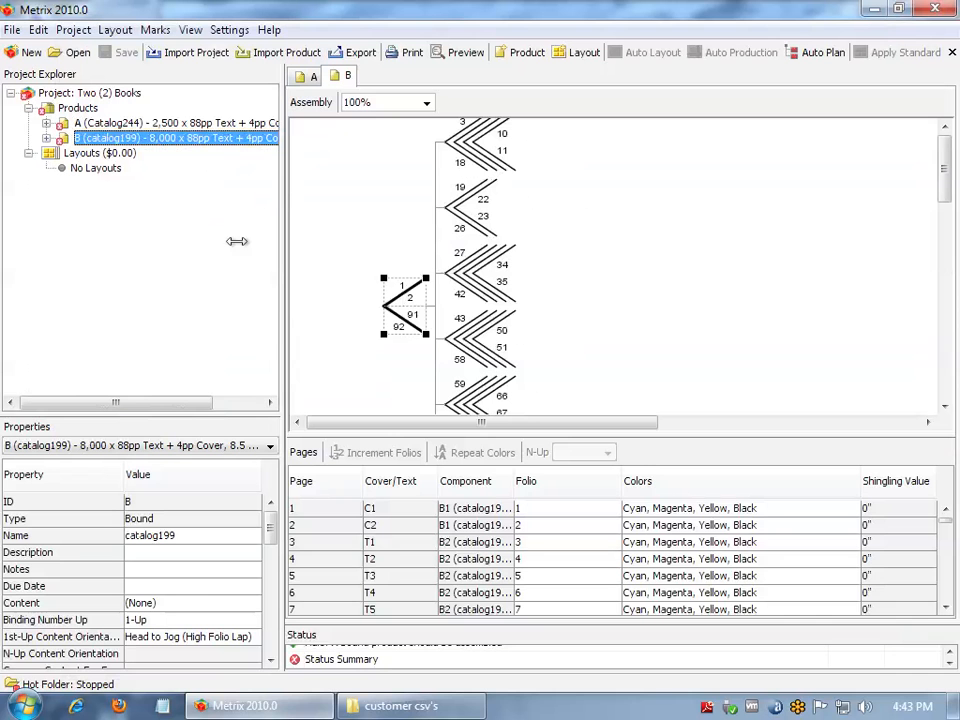
click(466, 218)
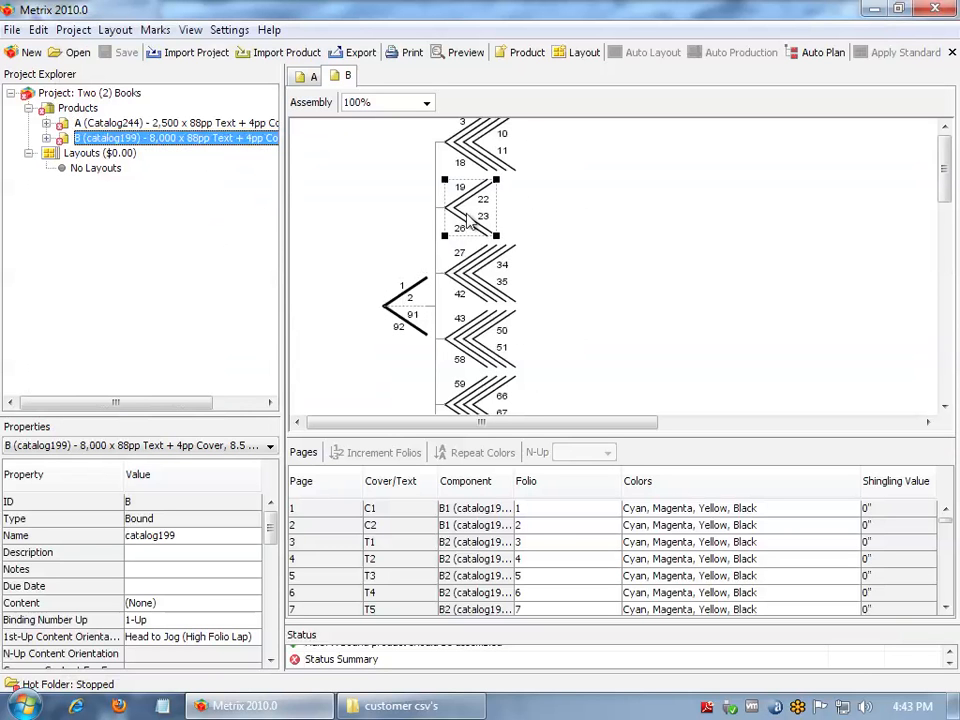
click(410, 306)
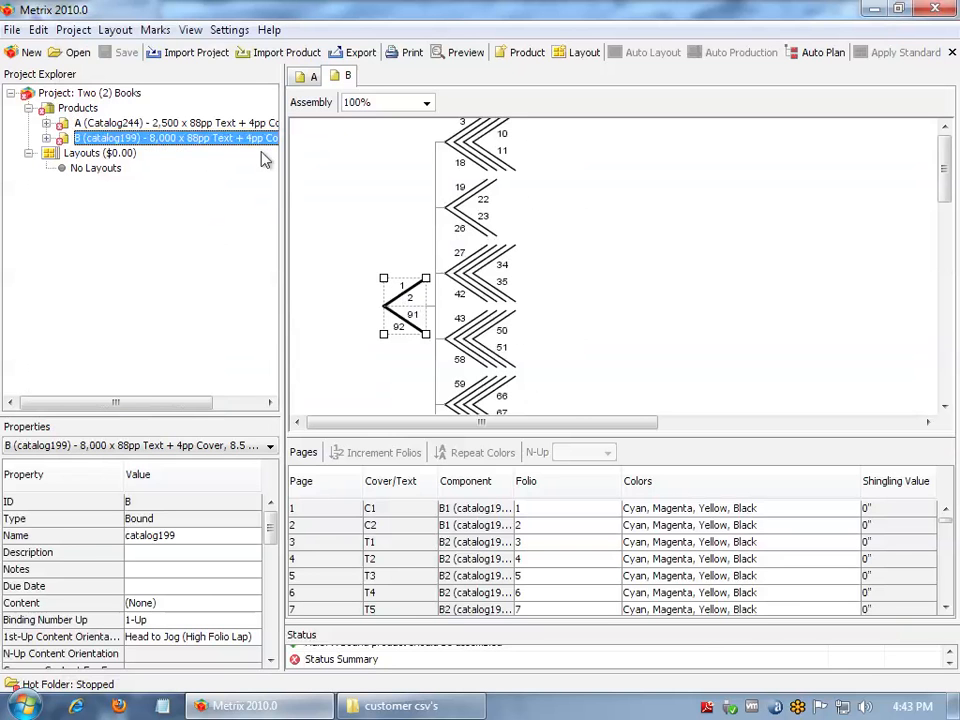
click(172, 124)
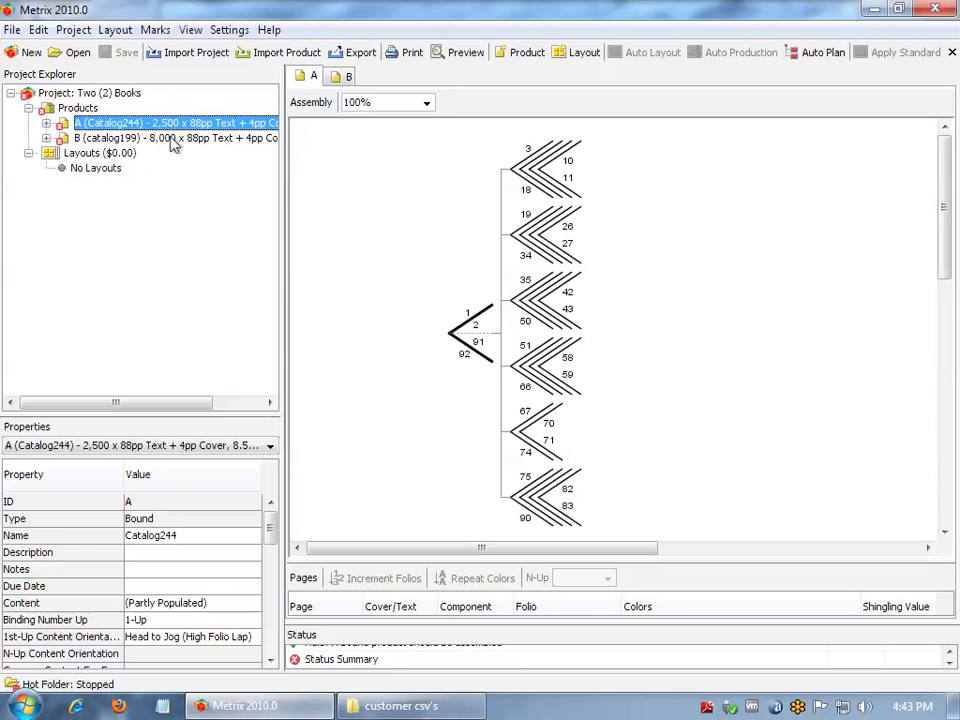
Run Auto Plan on the House Stock - 100# Cover components with the default production properties and apply the $2,195.03 plan
click(817, 56)
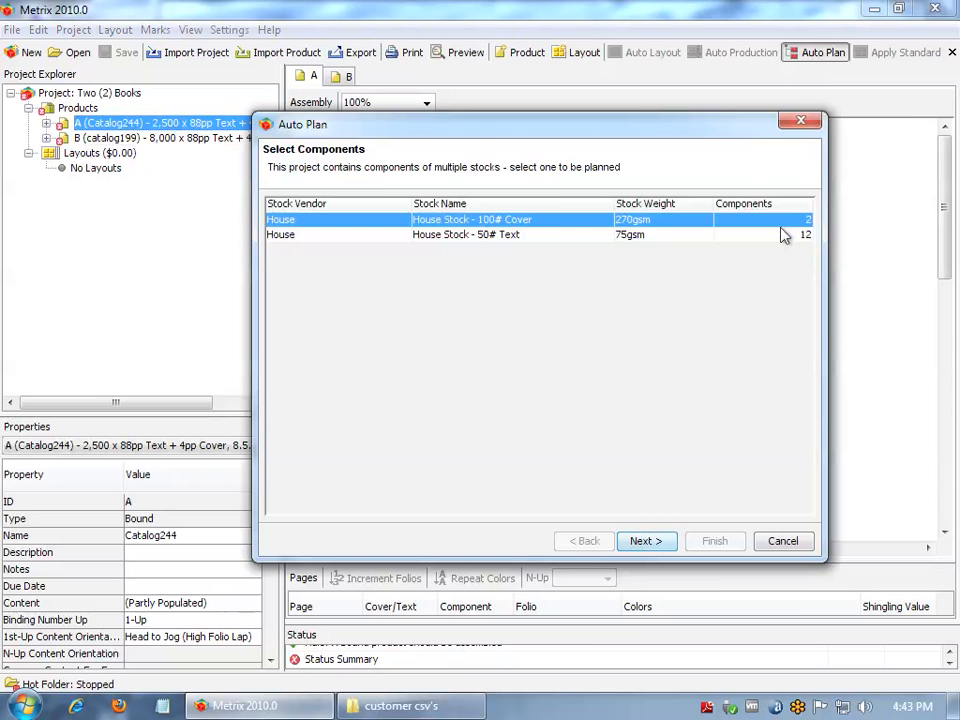
click(643, 541)
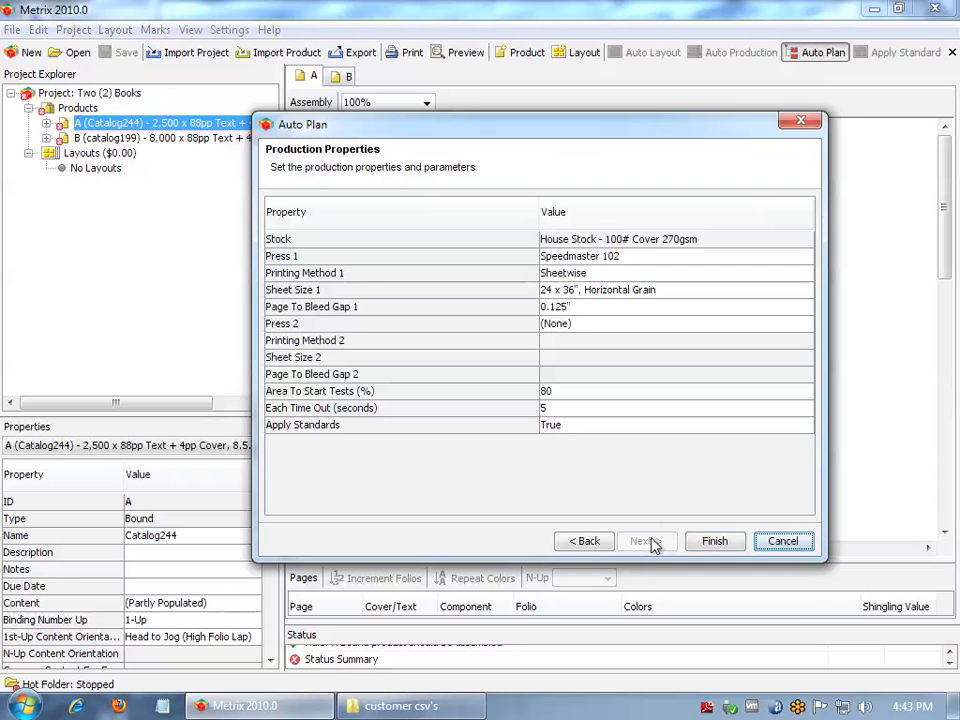
click(716, 545)
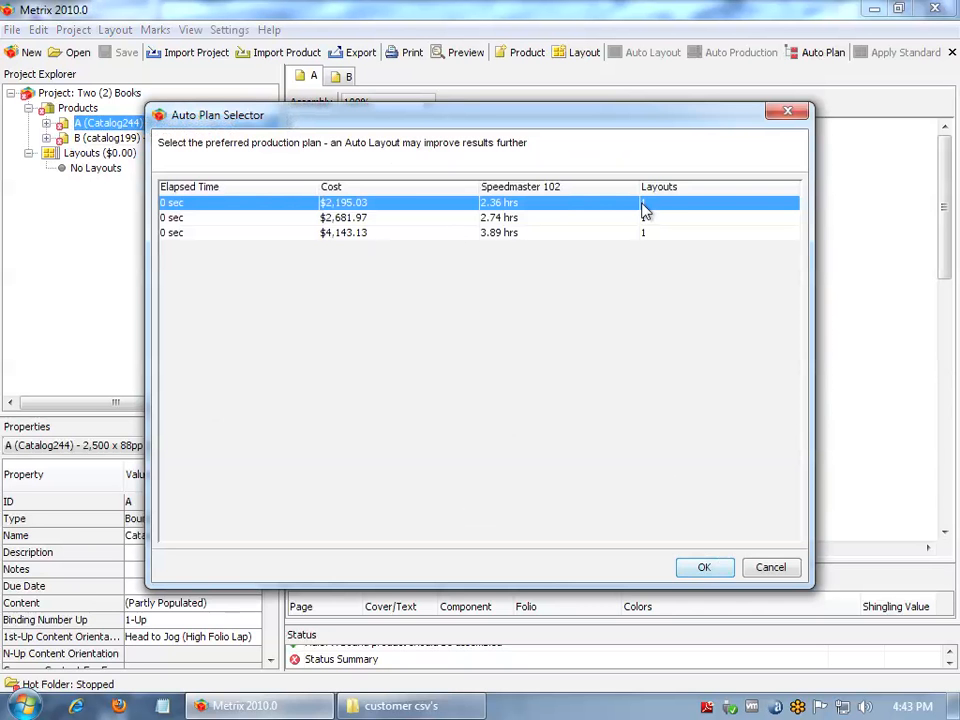
click(705, 567)
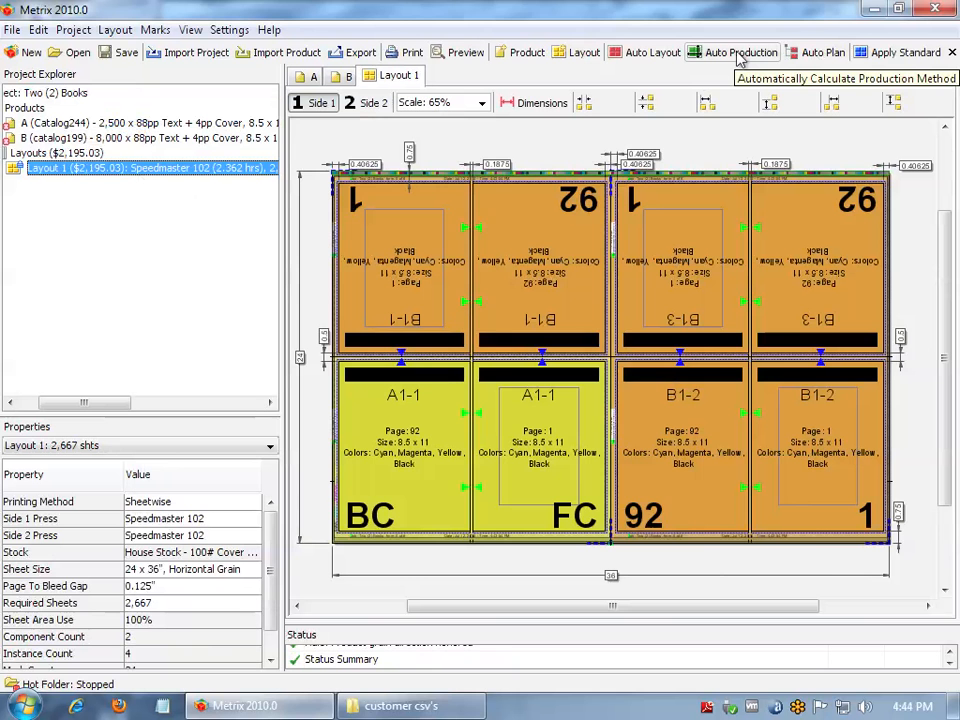
Run Auto Plan on the House Stock - 50# Text components with the default production properties and apply the $25,971.14 plan
click(815, 53)
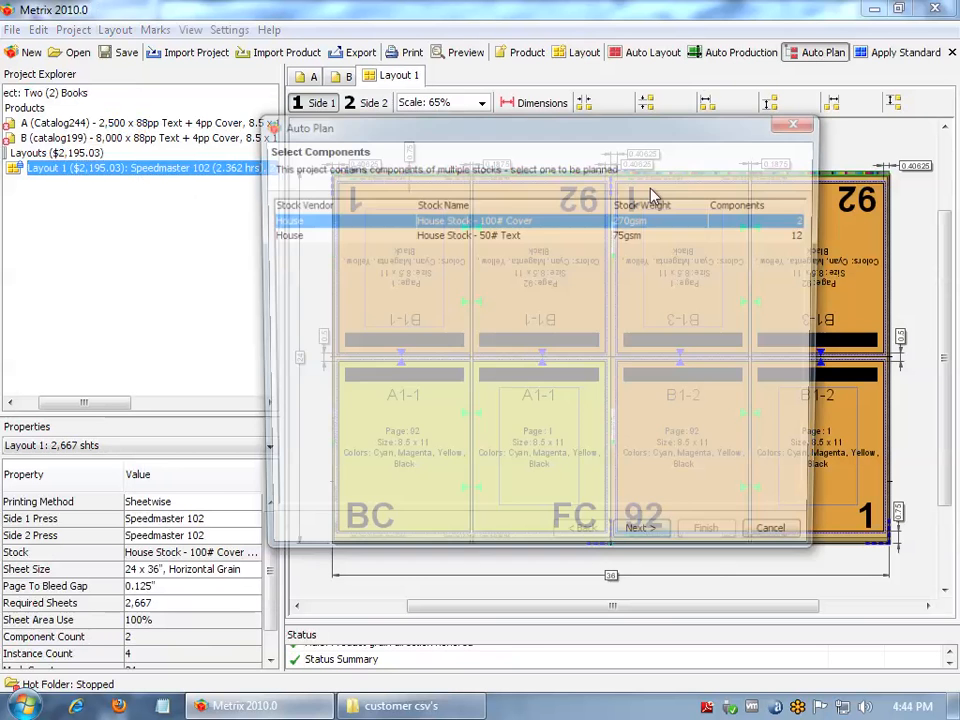
click(515, 236)
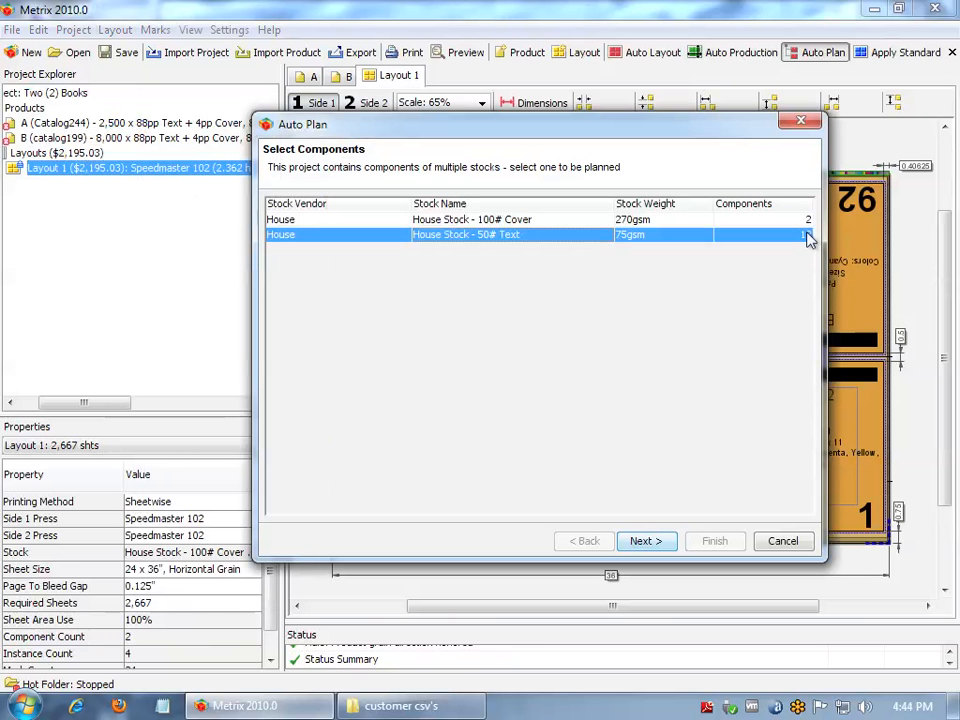
click(643, 540)
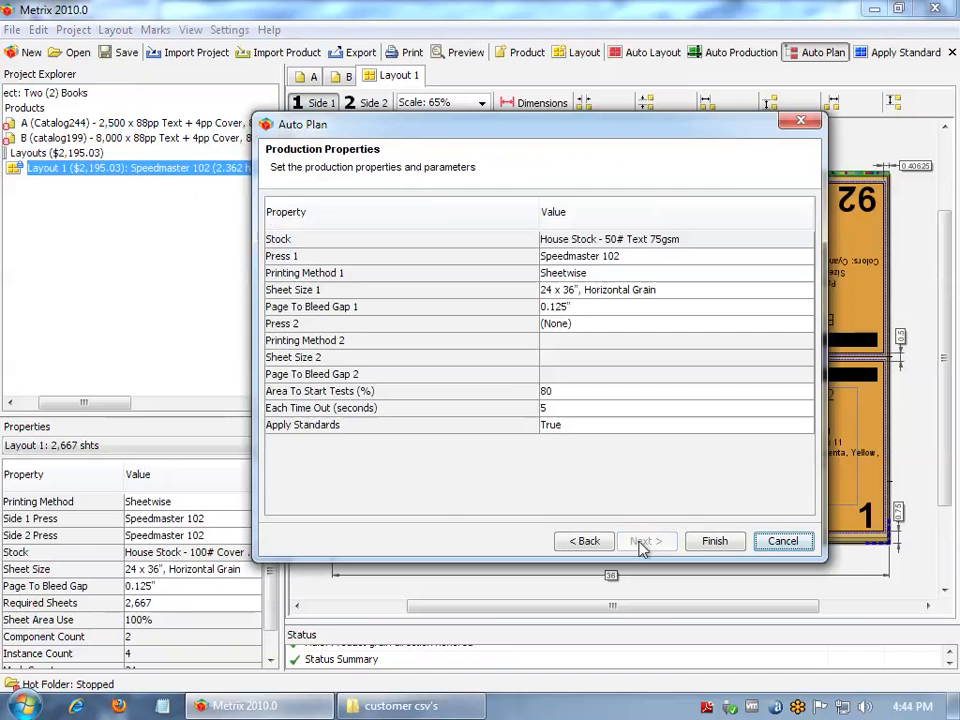
click(720, 541)
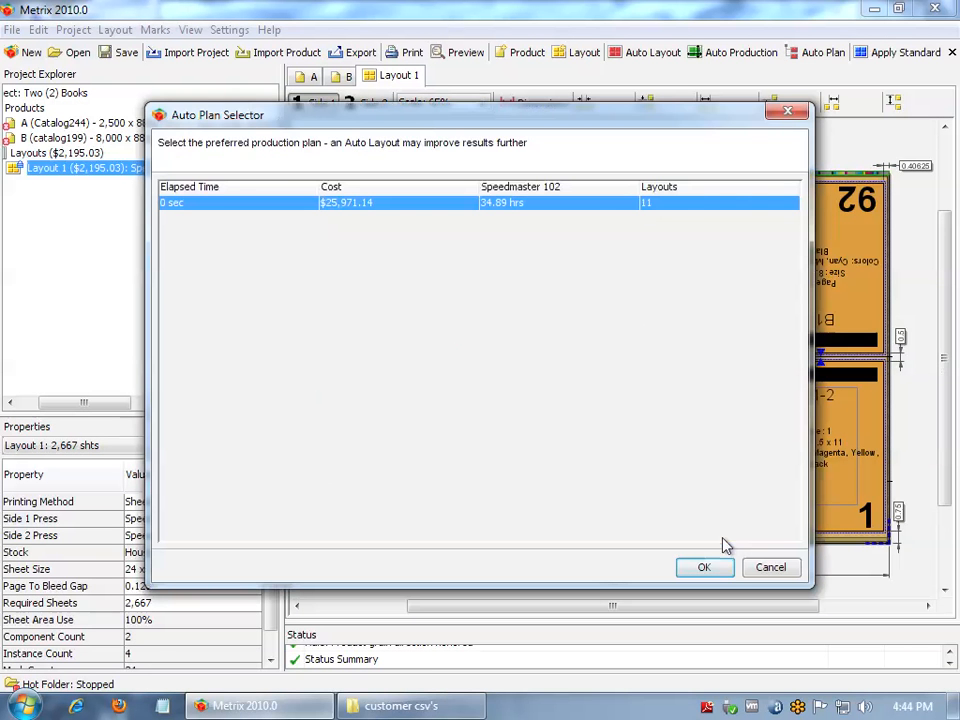
double_click(648, 204)
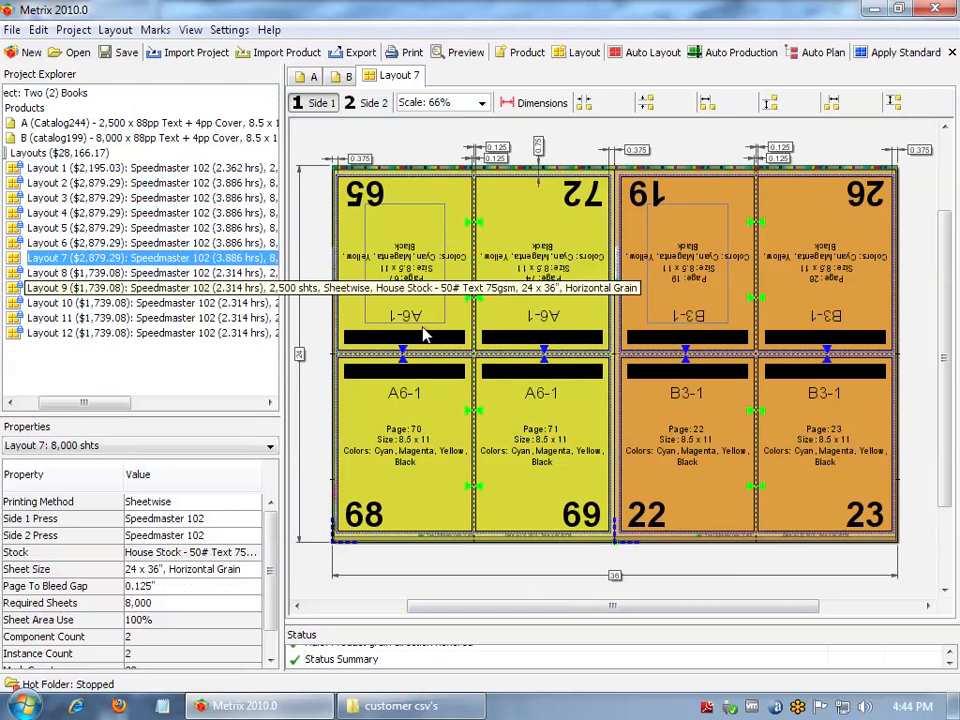
Review Layouts 2 through 7 to see how the text sections of both books are placed on the sheets
click(62, 183)
click(62, 198)
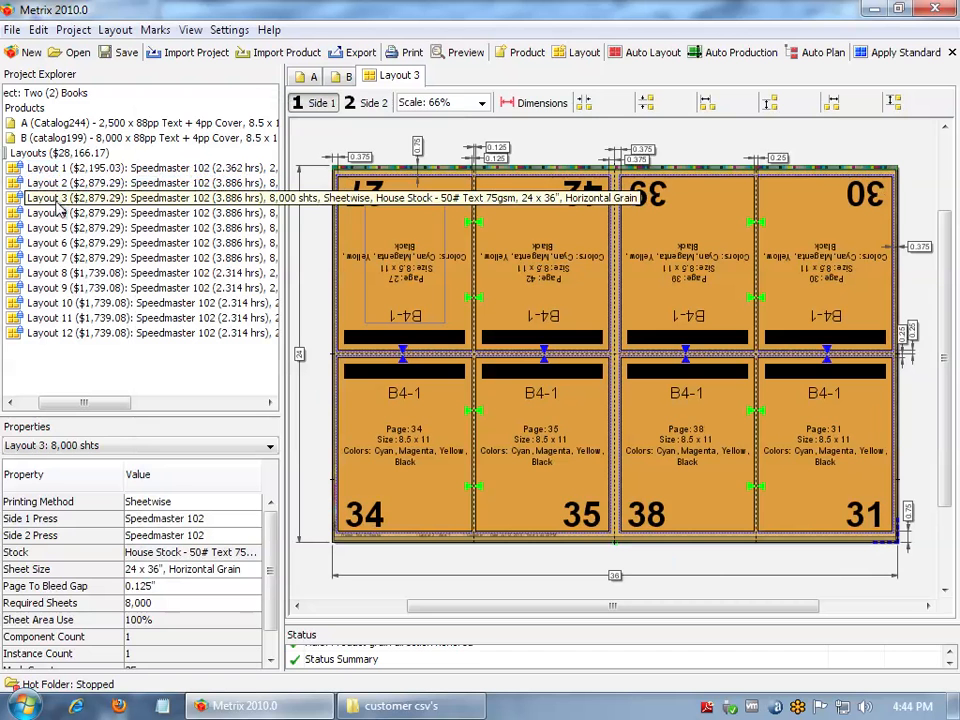
click(62, 213)
click(62, 228)
click(62, 243)
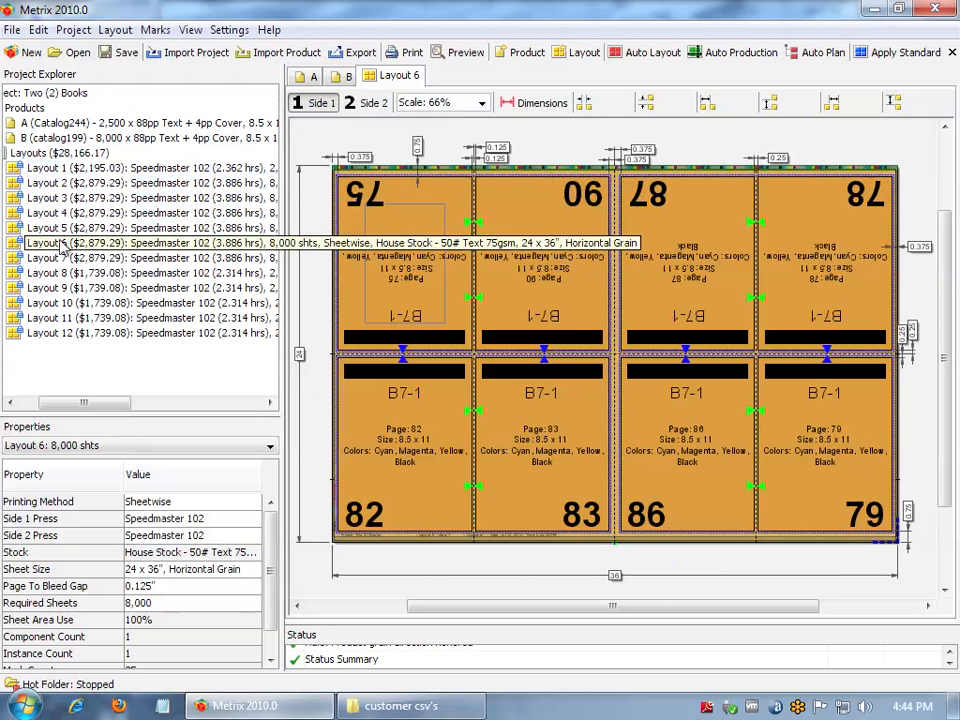
click(62, 258)
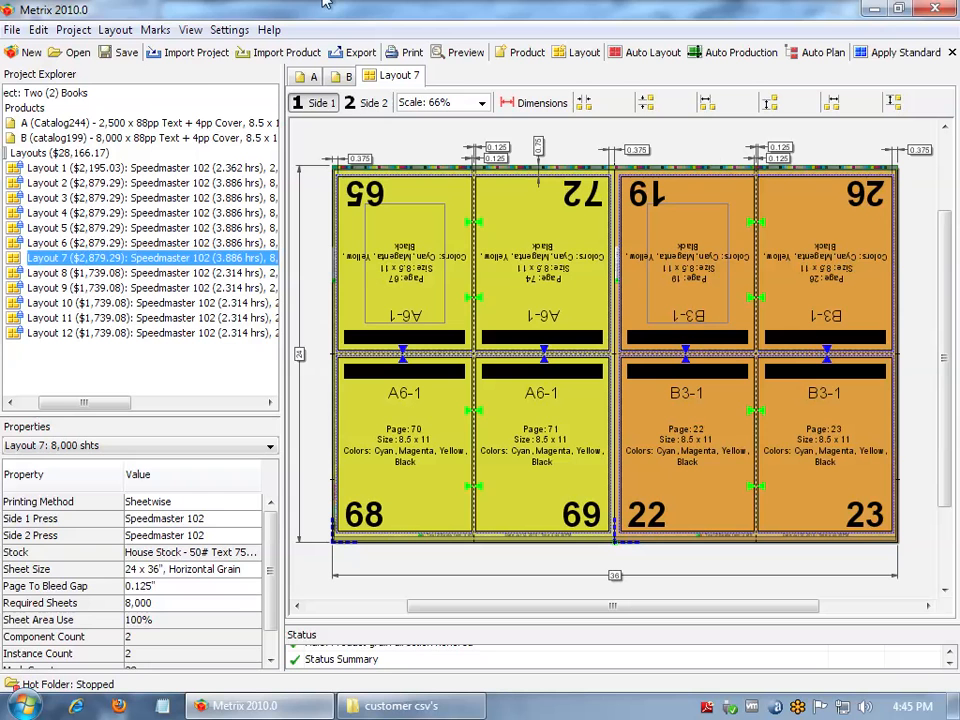
Open the equipment database's press list and start a variation of the Speedmaster 102 to view its properties
click(226, 31)
click(242, 53)
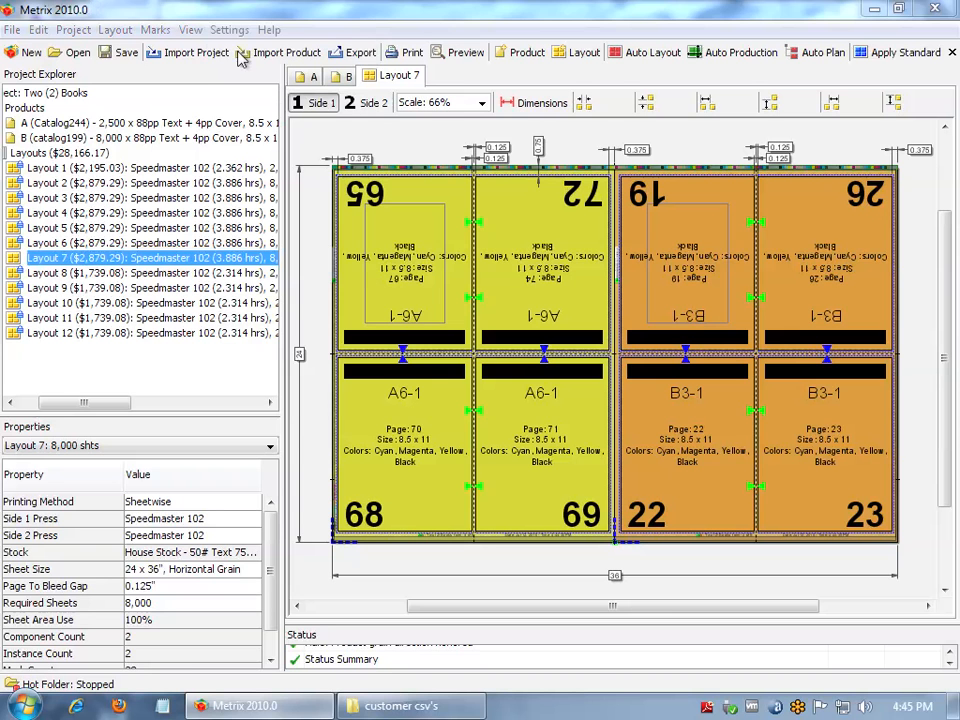
click(454, 381)
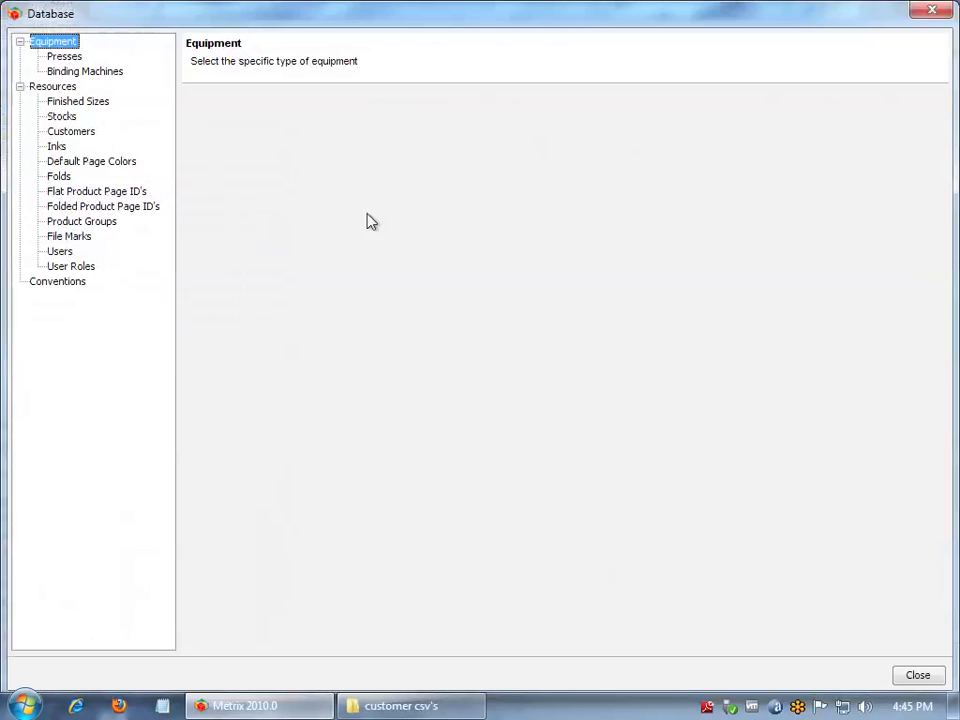
click(66, 57)
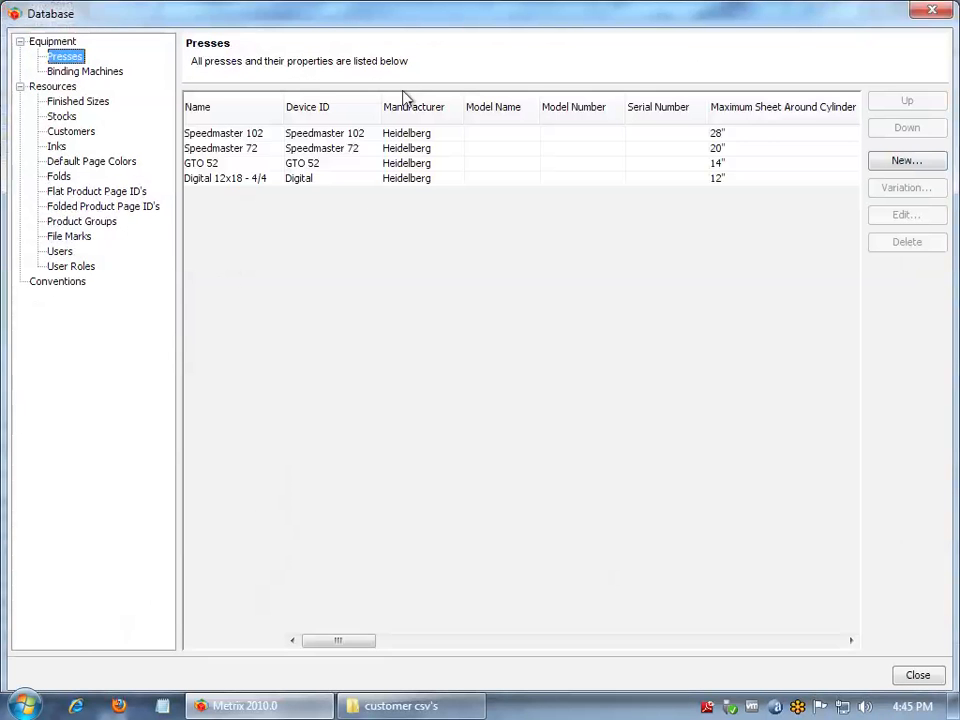
click(757, 133)
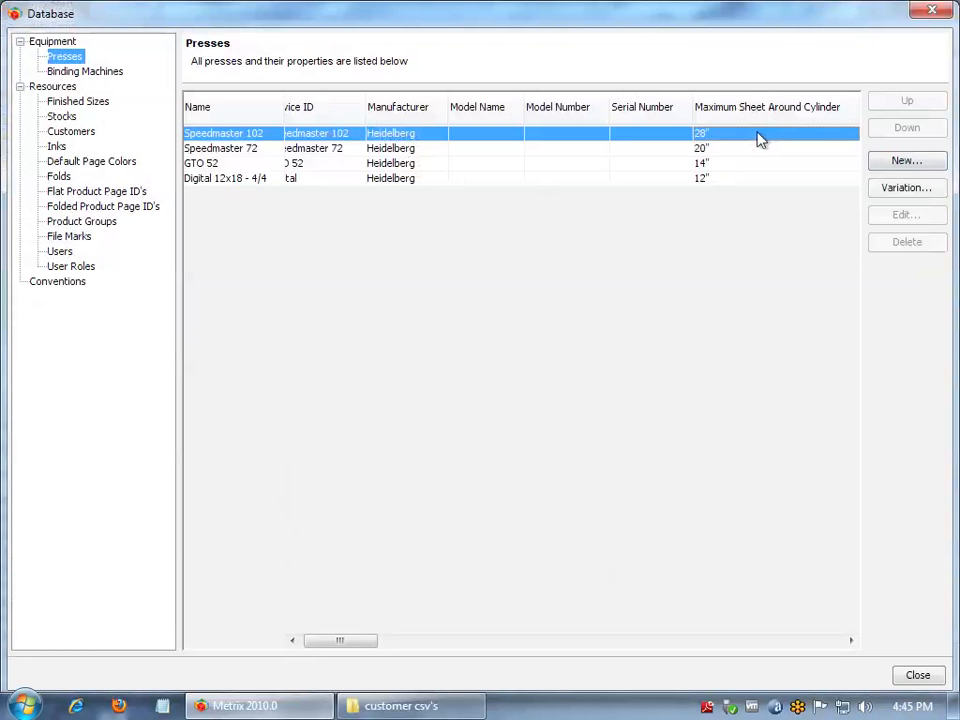
click(910, 190)
Examine the press's hourly rate, running speed, make-ready hours, plate cost and minimum drying time, and discard the variation
scroll(594, 553, down, 2)
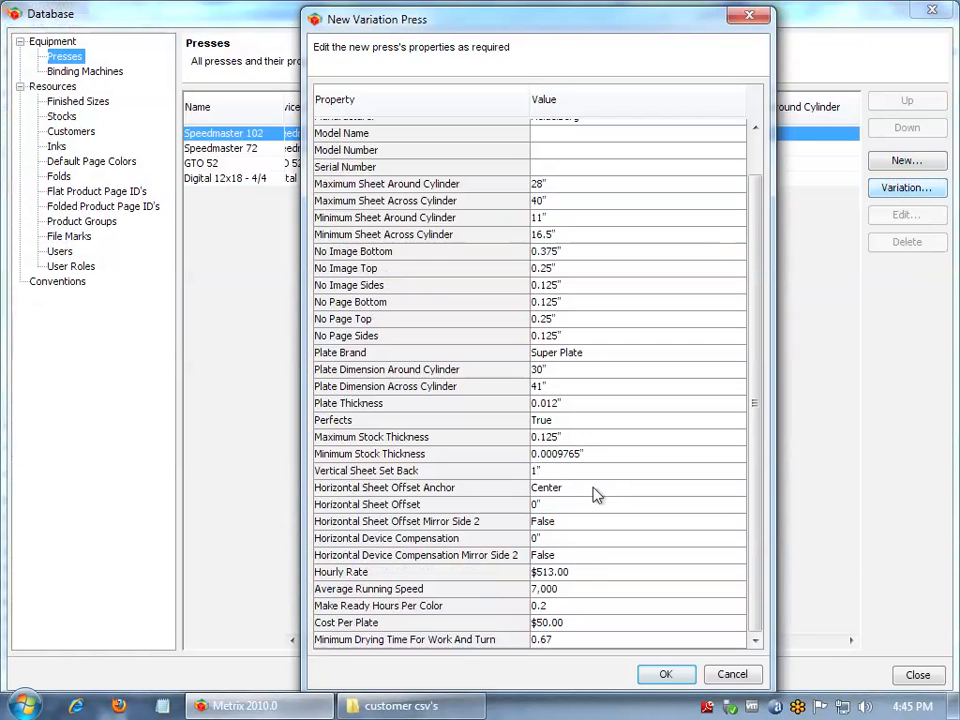
click(600, 572)
click(596, 589)
click(598, 606)
click(603, 624)
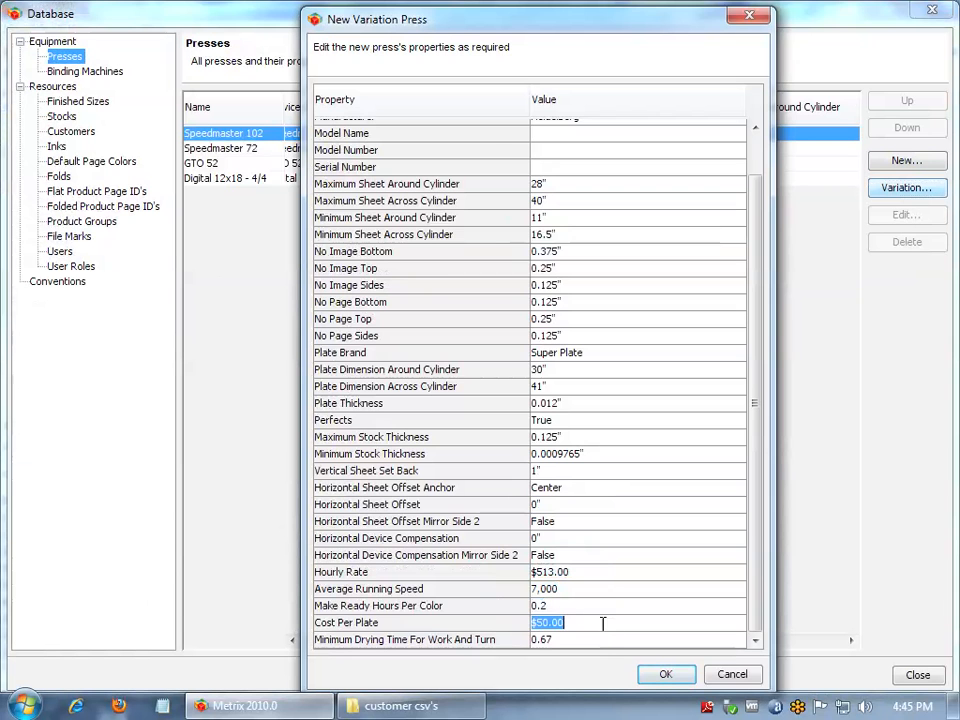
click(588, 639)
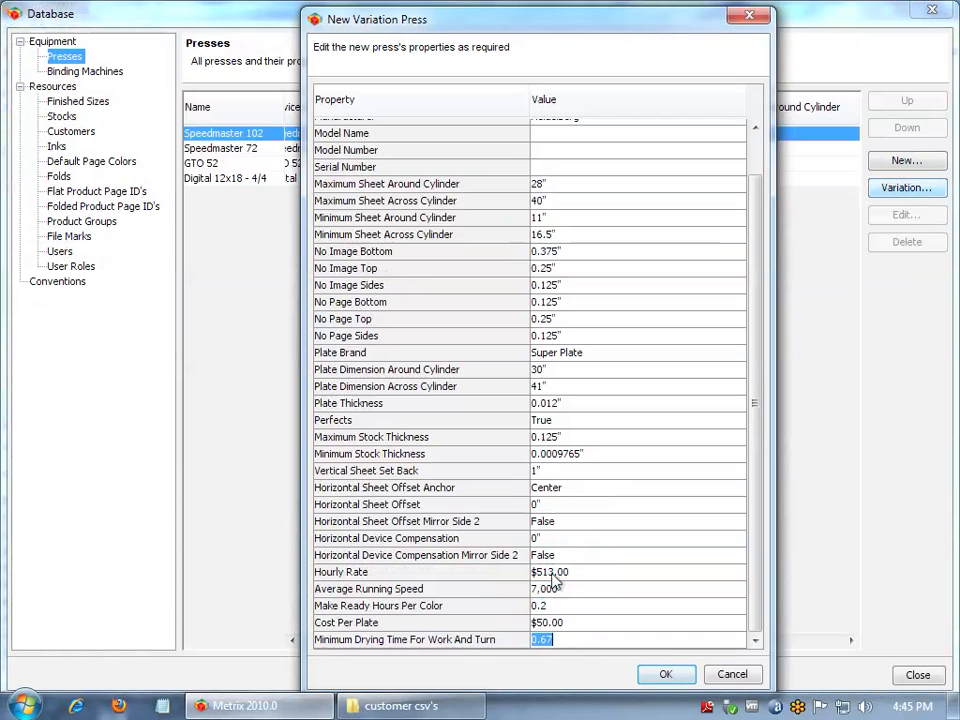
click(731, 675)
Examine the sheet sizes and cost per thousand of House Stock - 50# Cover in the stock database, including the 13 x 20 sheet
click(62, 116)
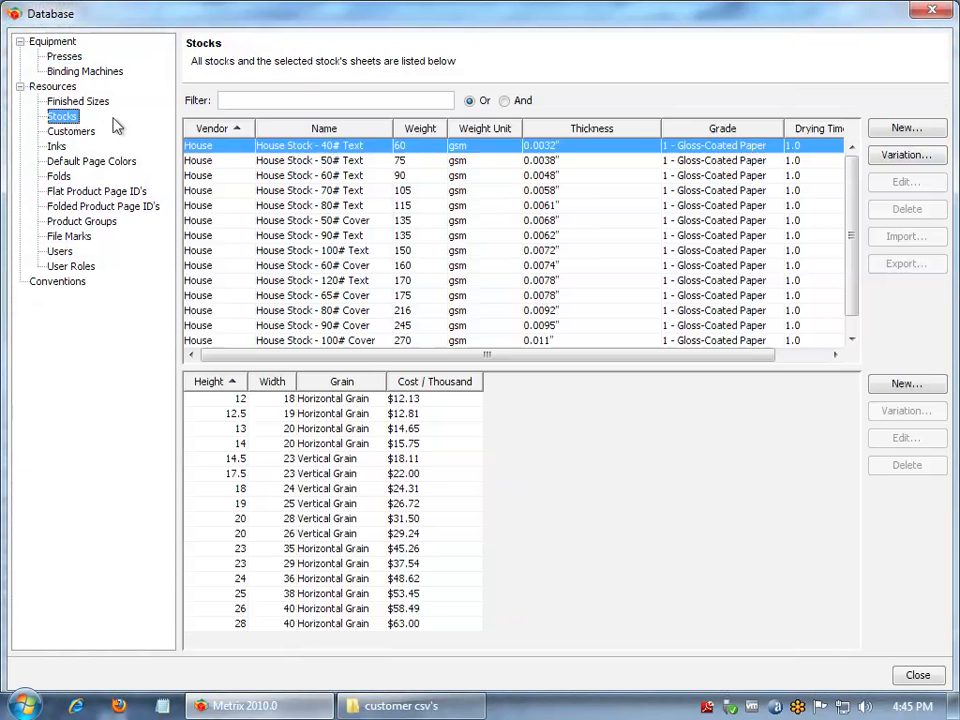
click(347, 207)
click(348, 220)
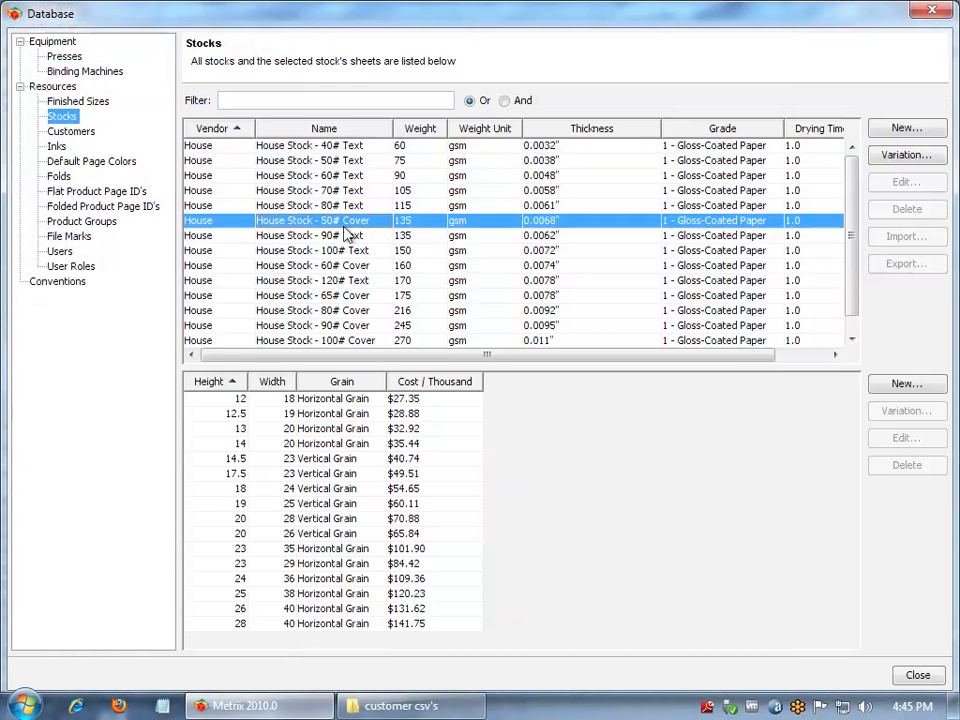
click(338, 430)
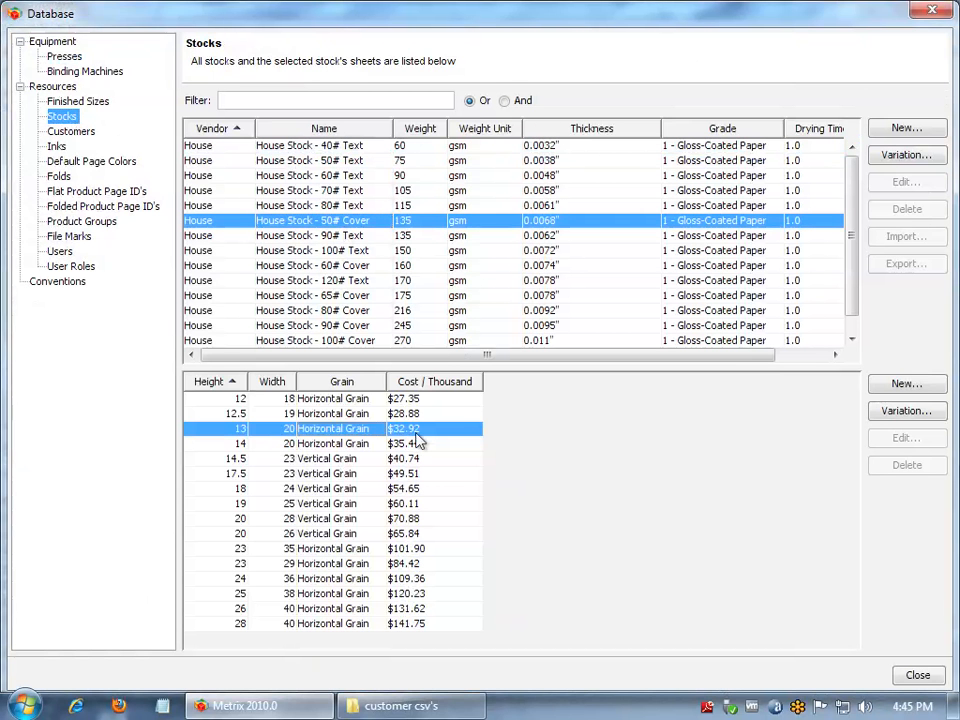